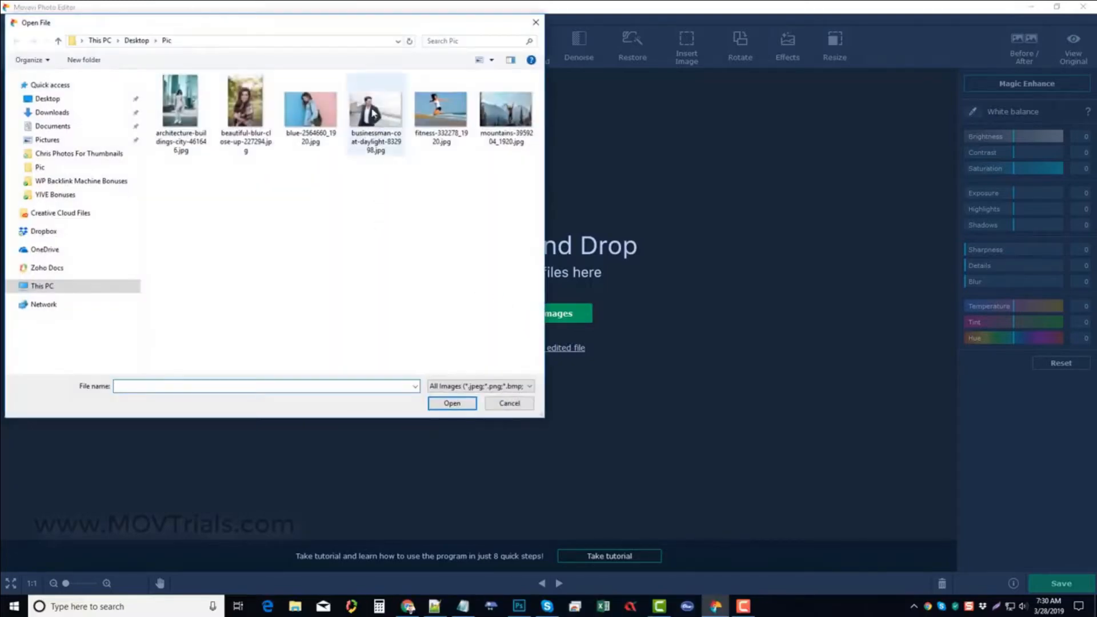
Step: Open businessman-coat-daylight-832998.jpg and start changing its background, dismissing the instructions hint
{"action": "left_click", "coordinate": [372, 111]}
{"action": "left_click", "coordinate": [451, 403]}
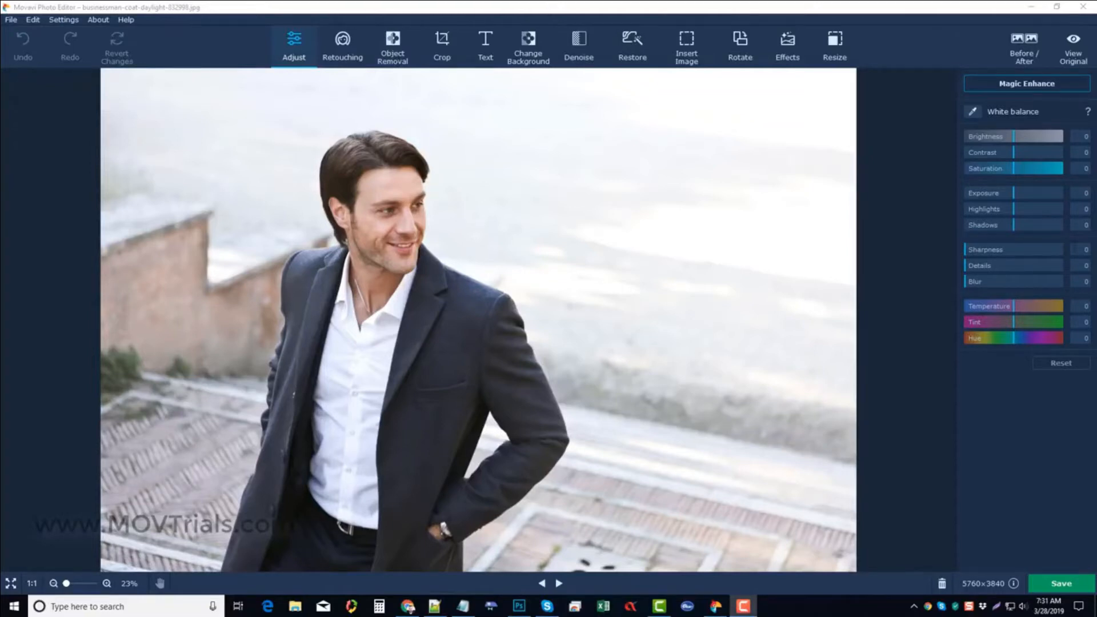
{"action": "left_click", "coordinate": [529, 53]}
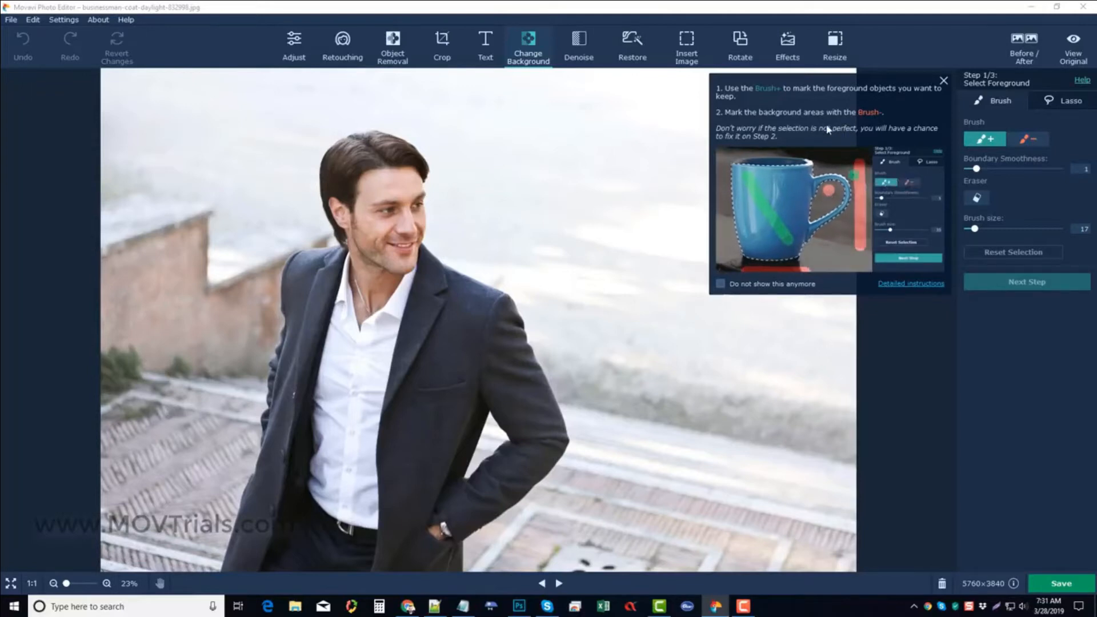
{"action": "left_click", "coordinate": [721, 284]}
{"action": "left_click", "coordinate": [943, 81]}
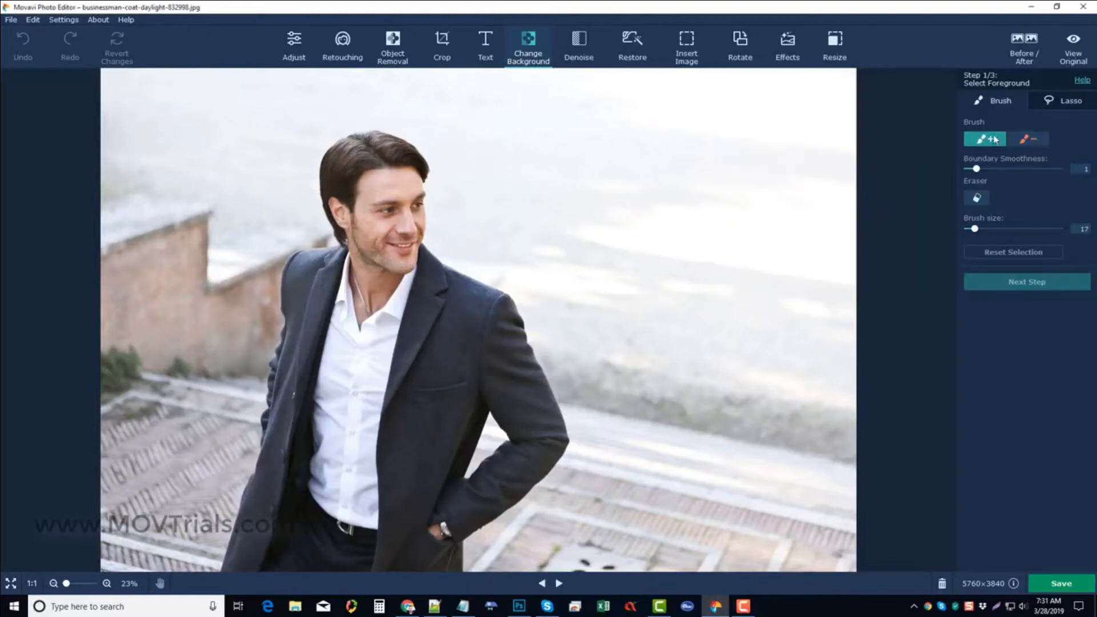
Step: Mark the man's head, coat and arms as foreground with a size 30 brush and boundary smoothness 2
{"action": "left_click", "coordinate": [1033, 140]}
{"action": "left_click", "coordinate": [994, 142]}
{"action": "left_click", "coordinate": [1028, 140]}
{"action": "left_click", "coordinate": [988, 143]}
{"action": "left_click_drag", "start_coordinate": [975, 230], "coordinate": [989, 229]}
{"action": "mouse_move", "coordinate": [402, 153]}
{"action": "left_mouse_down"}
{"action": "mouse_move", "coordinate": [363, 144]}
{"action": "mouse_move", "coordinate": [337, 161]}
{"action": "mouse_move", "coordinate": [335, 194]}
{"action": "mouse_move", "coordinate": [353, 237]}
{"action": "mouse_move", "coordinate": [326, 261]}
{"action": "mouse_move", "coordinate": [299, 263]}
{"action": "mouse_move", "coordinate": [252, 550]}
{"action": "mouse_move", "coordinate": [428, 553]}
{"action": "mouse_move", "coordinate": [528, 458]}
{"action": "mouse_move", "coordinate": [539, 420]}
{"action": "mouse_move", "coordinate": [490, 303]}
{"action": "mouse_move", "coordinate": [449, 290]}
{"action": "mouse_move", "coordinate": [408, 251]}
{"action": "mouse_move", "coordinate": [412, 165]}
{"action": "mouse_move", "coordinate": [402, 154]}
{"action": "mouse_move", "coordinate": [408, 257]}
{"action": "left_mouse_up"}
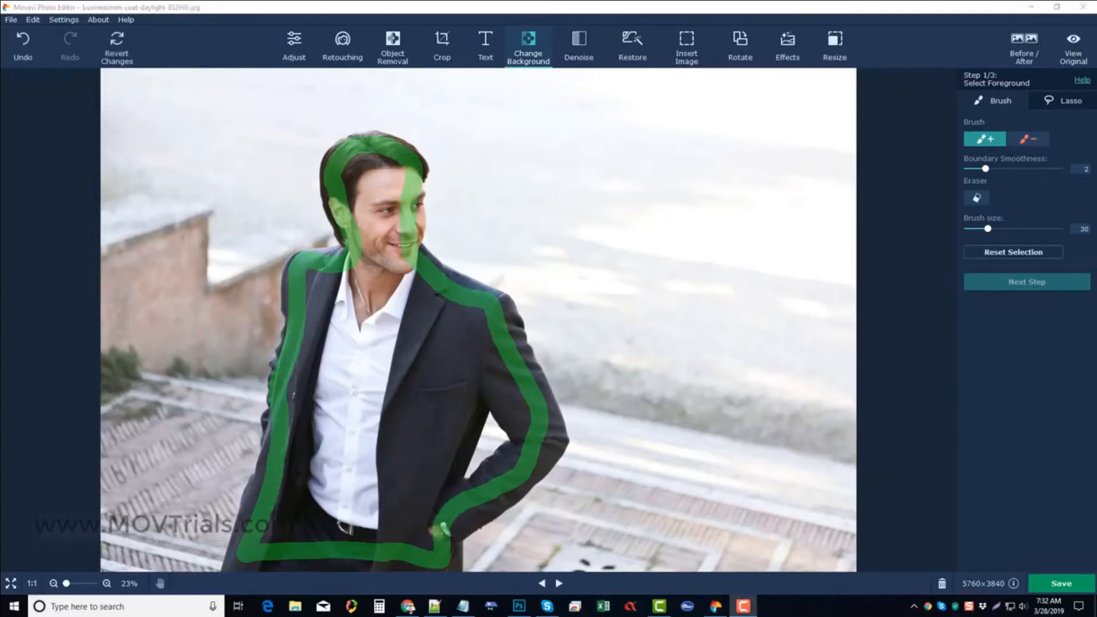
Step: Mark the background around the man's outline at brush size 30 and the gap inside his bent arm at size 18
{"action": "left_click", "coordinate": [1029, 139]}
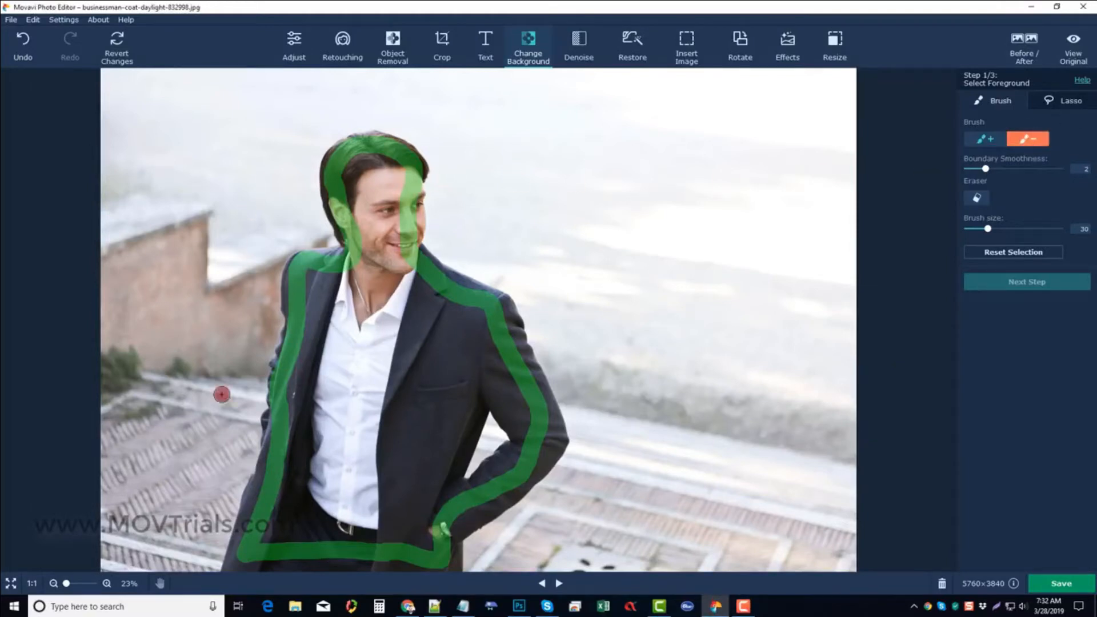
{"action": "mouse_move", "coordinate": [202, 542]}
{"action": "left_mouse_down"}
{"action": "mouse_move", "coordinate": [197, 566]}
{"action": "mouse_move", "coordinate": [237, 440]}
{"action": "mouse_move", "coordinate": [262, 294]}
{"action": "mouse_move", "coordinate": [299, 170]}
{"action": "mouse_move", "coordinate": [340, 92]}
{"action": "mouse_move", "coordinate": [439, 128]}
{"action": "mouse_move", "coordinate": [448, 212]}
{"action": "mouse_move", "coordinate": [510, 263]}
{"action": "mouse_move", "coordinate": [572, 360]}
{"action": "mouse_move", "coordinate": [592, 445]}
{"action": "mouse_move", "coordinate": [558, 500]}
{"action": "mouse_move", "coordinate": [487, 571]}
{"action": "left_mouse_up"}
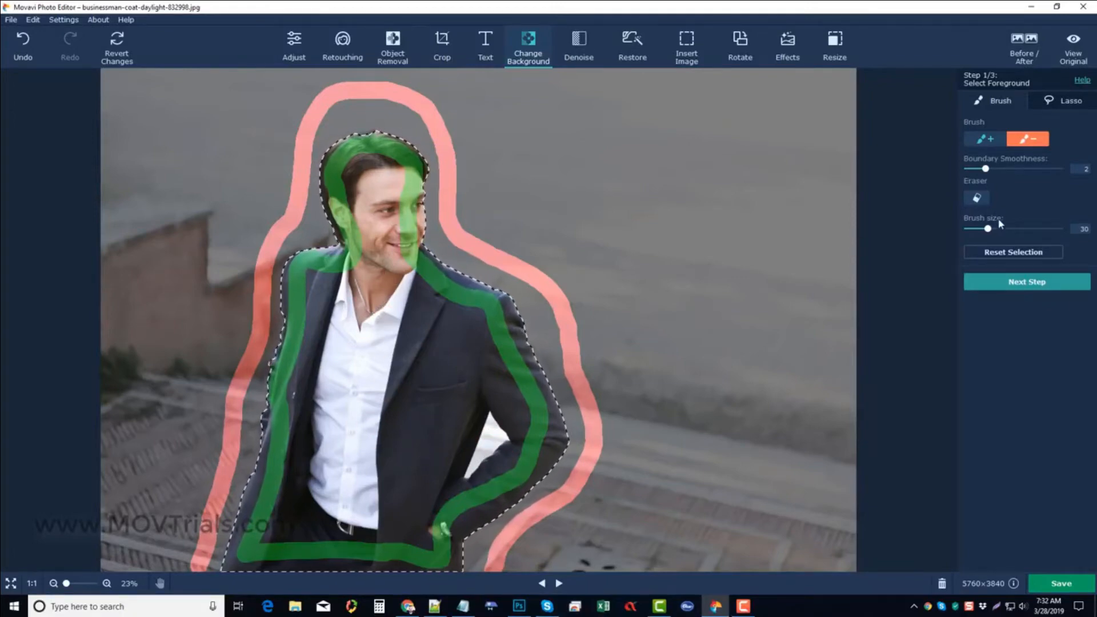
{"action": "left_click_drag", "start_coordinate": [988, 229], "coordinate": [975, 229]}
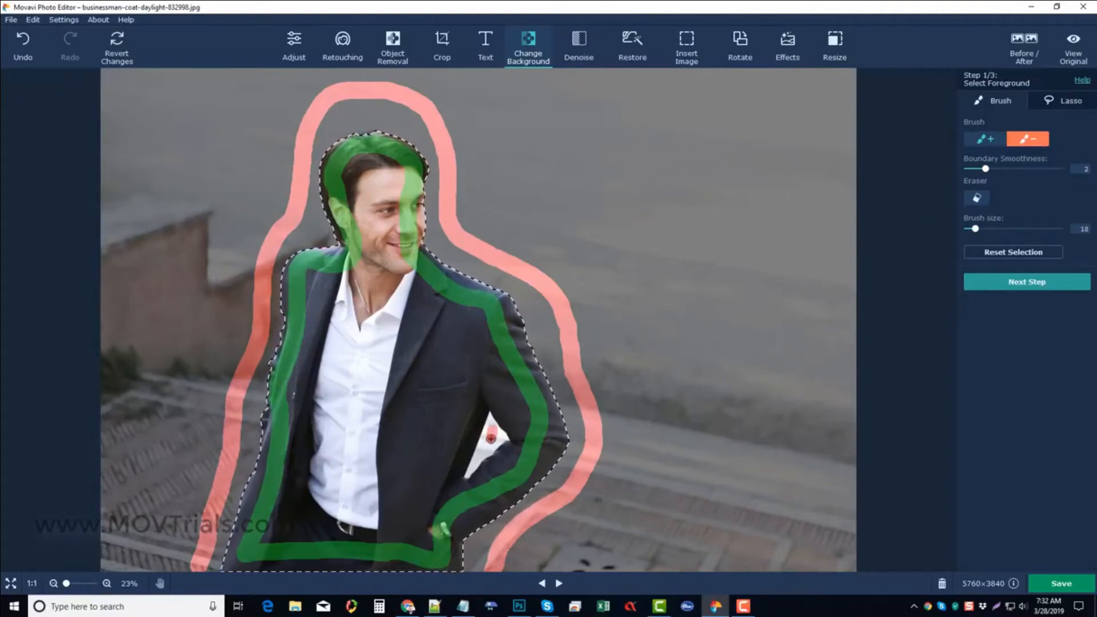
{"action": "left_click_drag", "start_coordinate": [484, 450], "coordinate": [484, 450]}
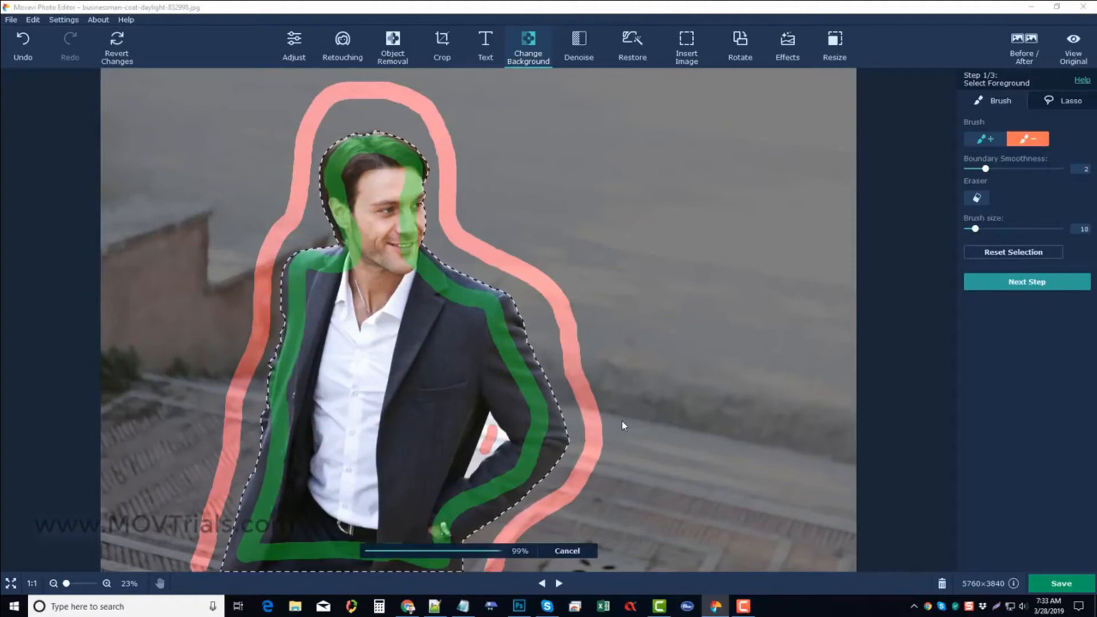
Step: Proceed to edge refinement and restore the missing hair on top of the man's head with the size 21 mask brush
{"action": "left_click", "coordinate": [1035, 283]}
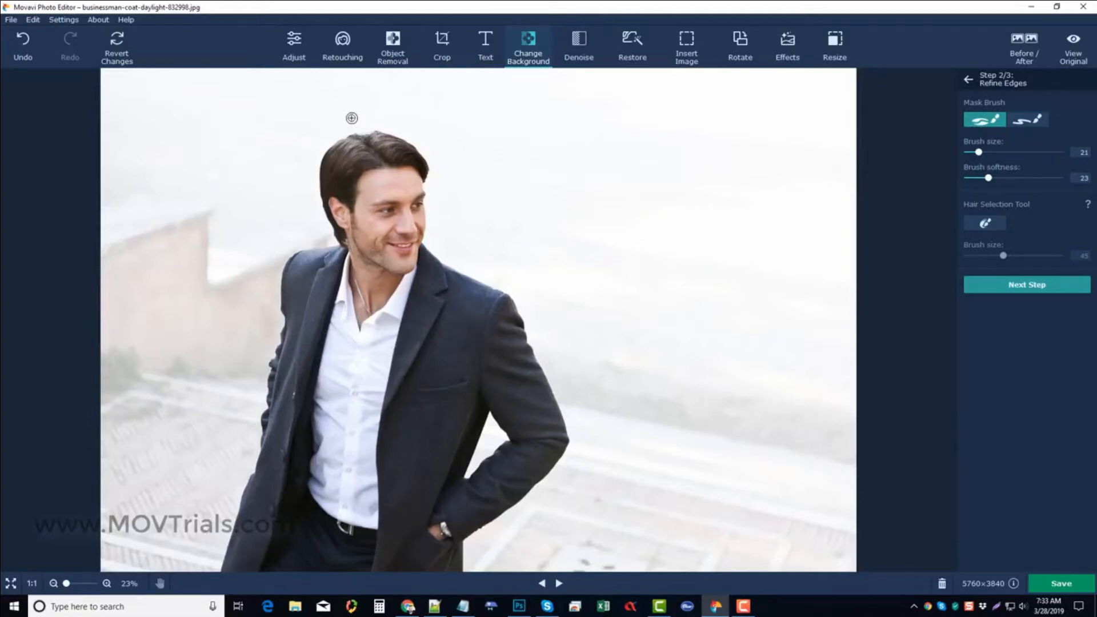
{"action": "scroll", "coordinate": [351, 118], "scroll_direction": "up", "scroll_amount": 3}
{"action": "scroll", "coordinate": [321, 122], "scroll_direction": "up", "scroll_amount": 4}
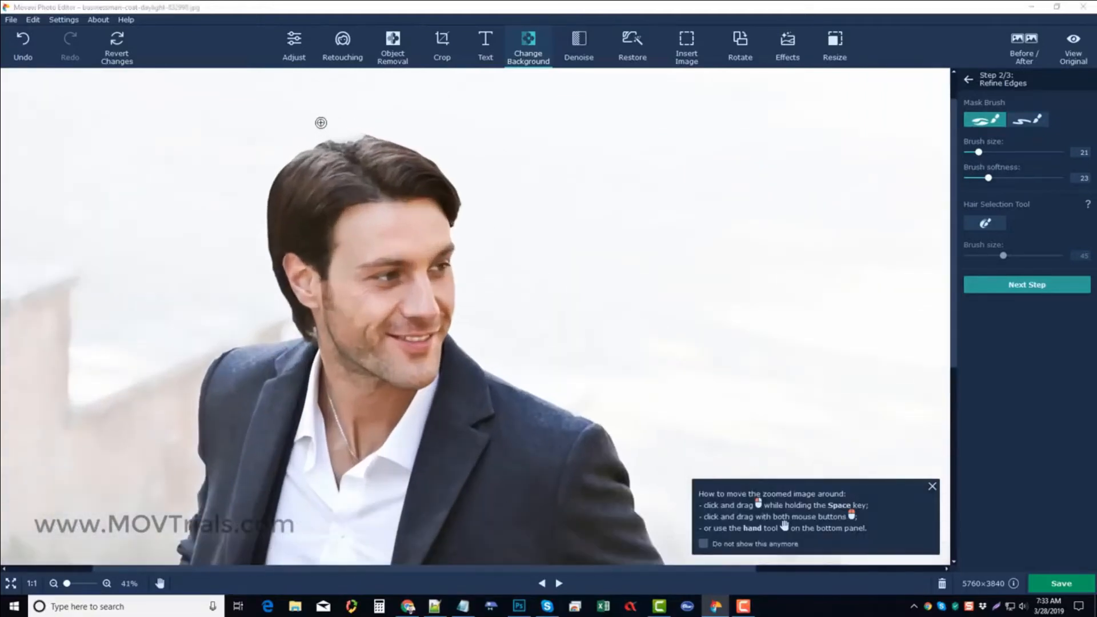
{"action": "scroll", "coordinate": [321, 122], "scroll_direction": "up", "scroll_amount": 2}
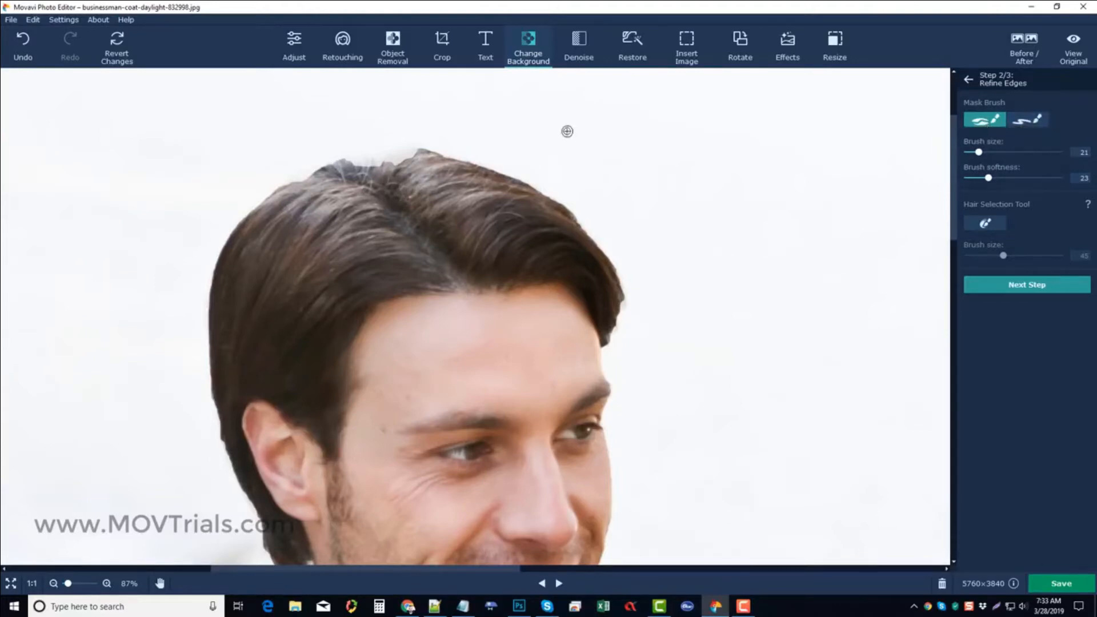
{"action": "mouse_move", "coordinate": [397, 158]}
{"action": "left_mouse_down"}
{"action": "mouse_move", "coordinate": [357, 169]}
{"action": "mouse_move", "coordinate": [412, 153]}
{"action": "mouse_move", "coordinate": [347, 160]}
{"action": "left_mouse_up"}
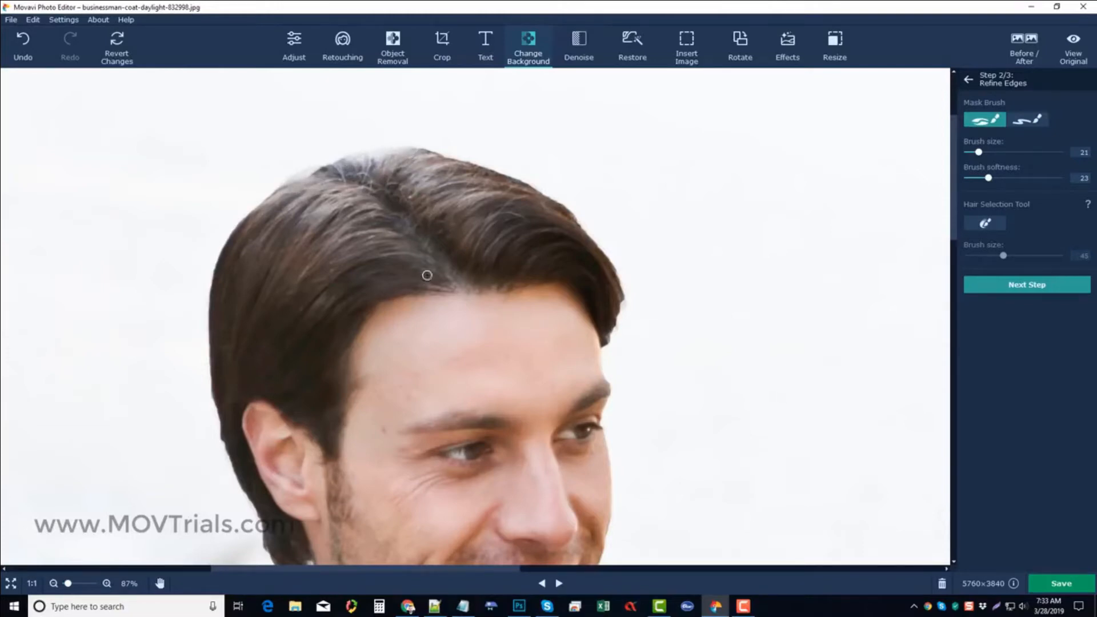
{"action": "scroll", "coordinate": [466, 334], "scroll_direction": "down", "scroll_amount": 2}
{"action": "scroll", "coordinate": [506, 435], "scroll_direction": "down", "scroll_amount": 5}
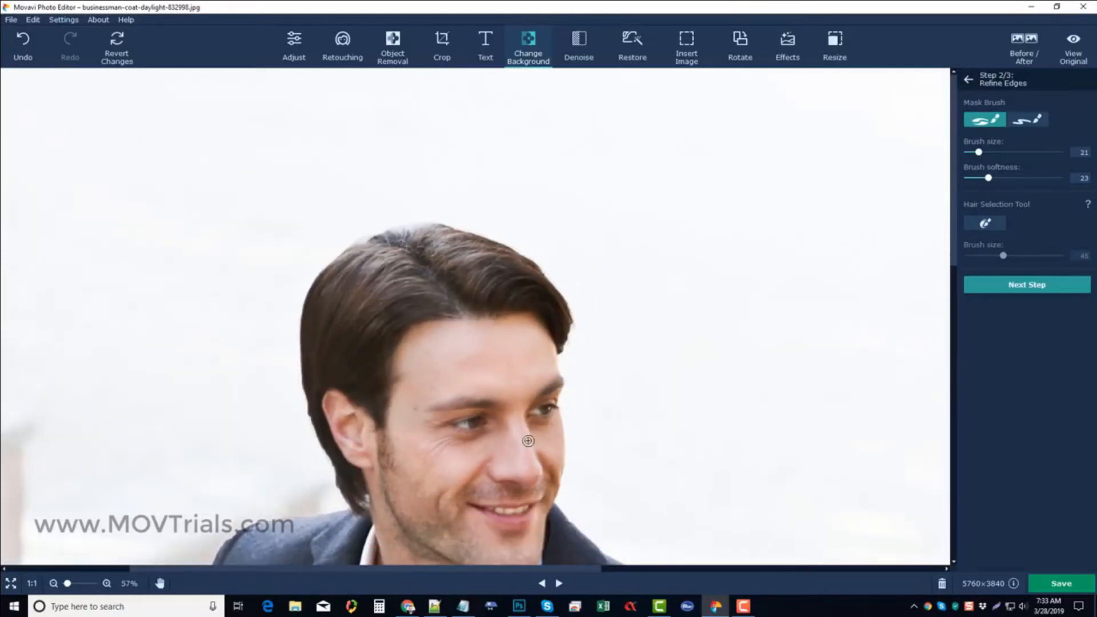
{"action": "scroll", "coordinate": [428, 454], "scroll_direction": "down", "scroll_amount": 2}
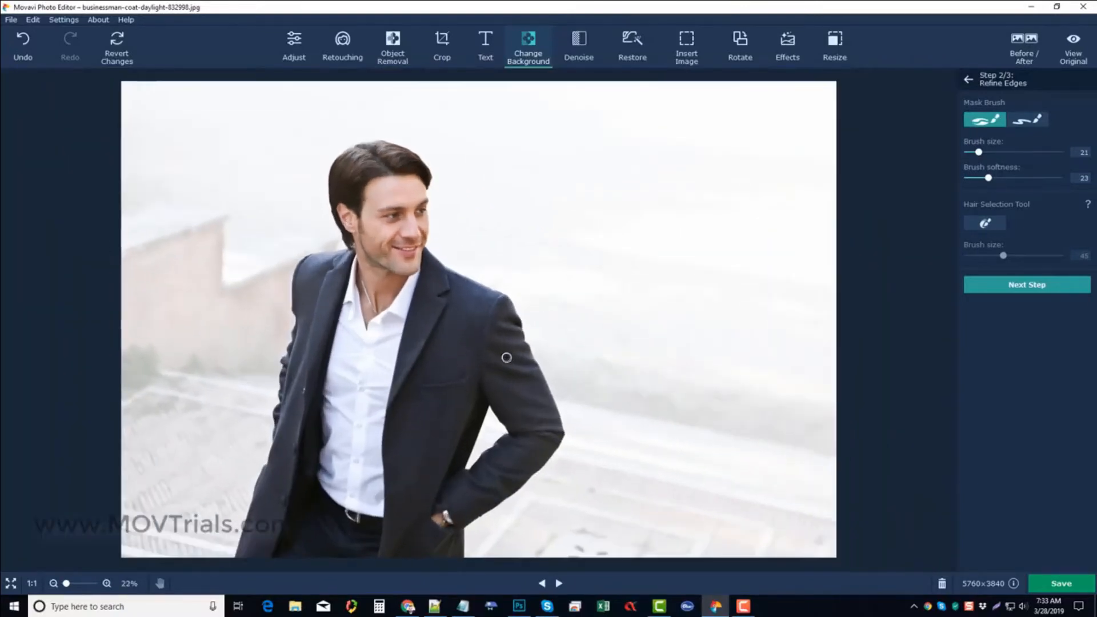
Step: Proceed to setting the new background and replace it with the preset image of a city skyline at dusk
{"action": "left_click", "coordinate": [1024, 292]}
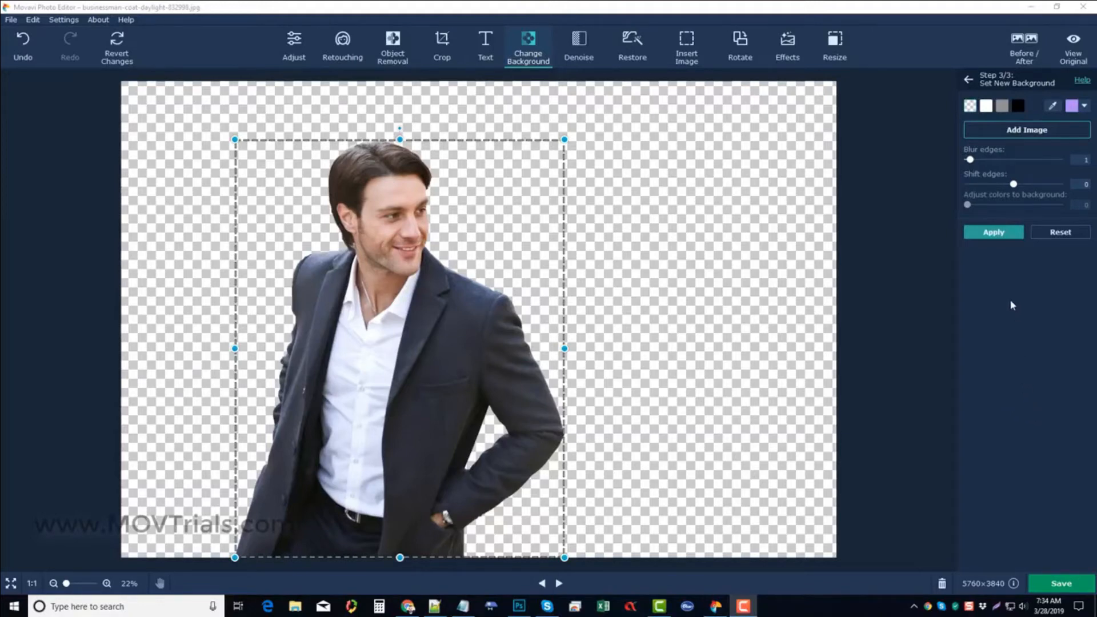
{"action": "left_click", "coordinate": [1016, 131]}
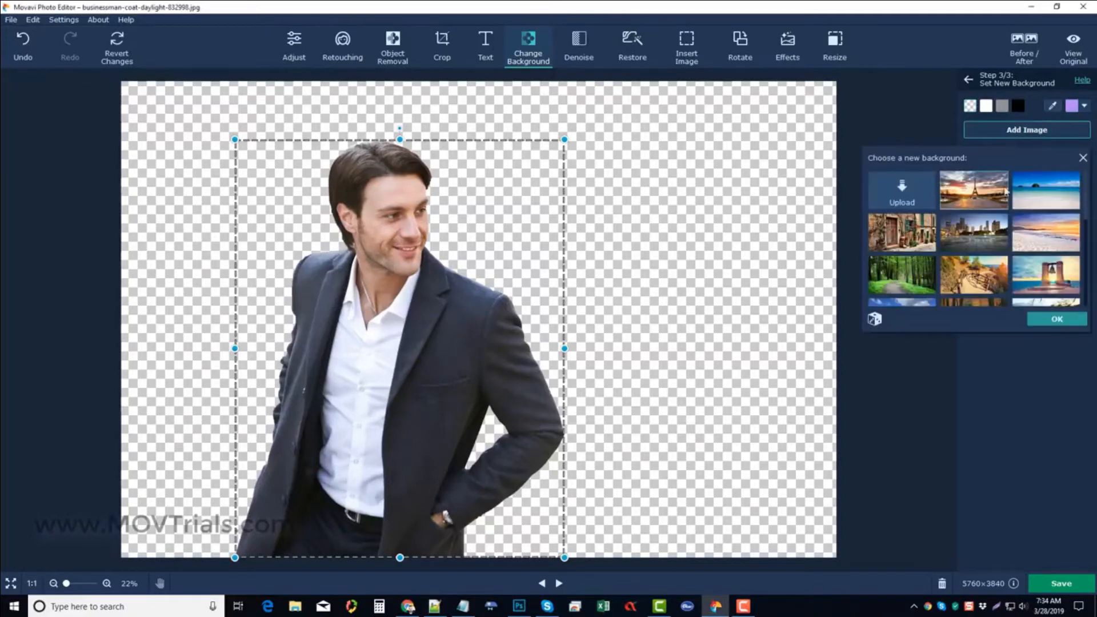
{"action": "left_click", "coordinate": [978, 239]}
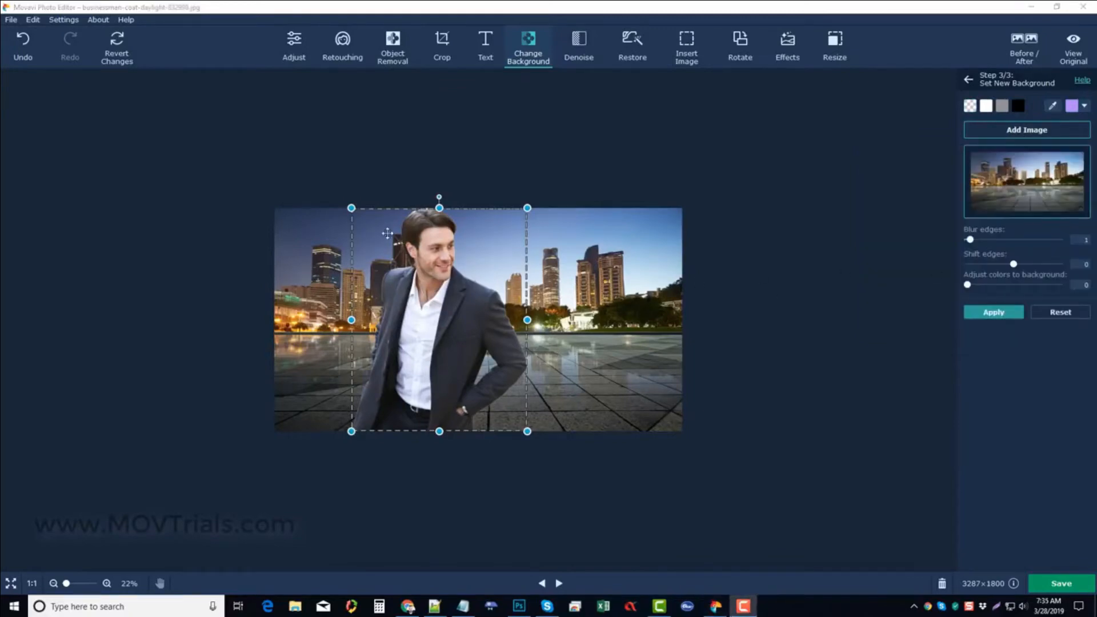
Step: Scale the man's cutout down proportionally, keeping him standing at the lower edge of the city background
{"action": "left_click", "coordinate": [352, 211]}
{"action": "left_click_drag", "start_coordinate": [352, 212], "coordinate": [386, 253]}
{"action": "scroll", "coordinate": [359, 309], "scroll_direction": "up", "scroll_amount": 3}
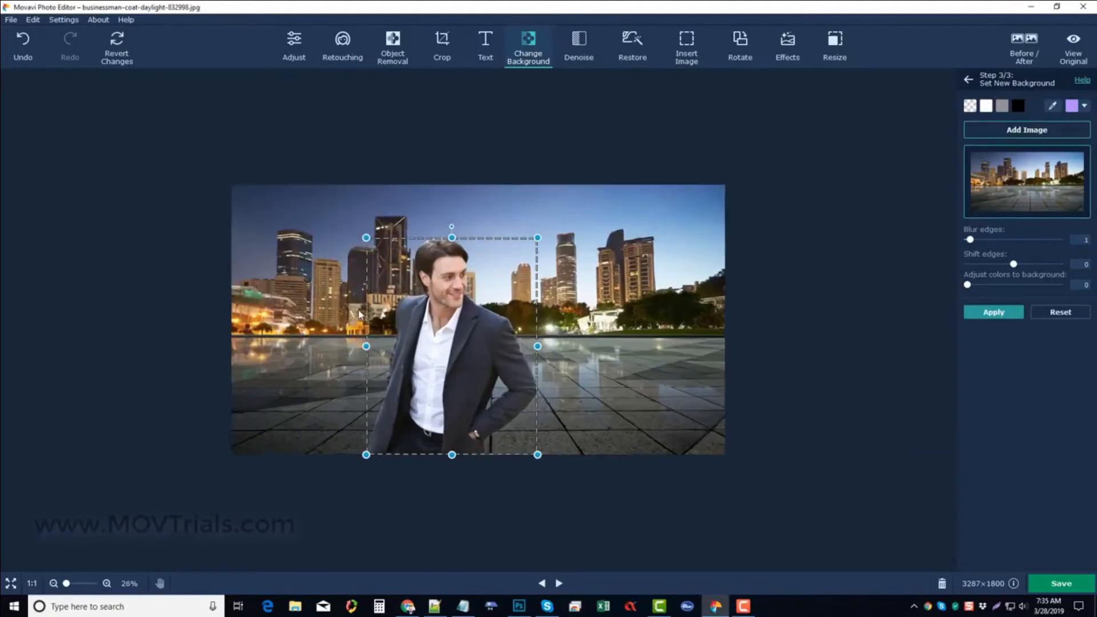
{"action": "scroll", "coordinate": [358, 310], "scroll_direction": "up", "scroll_amount": 1}
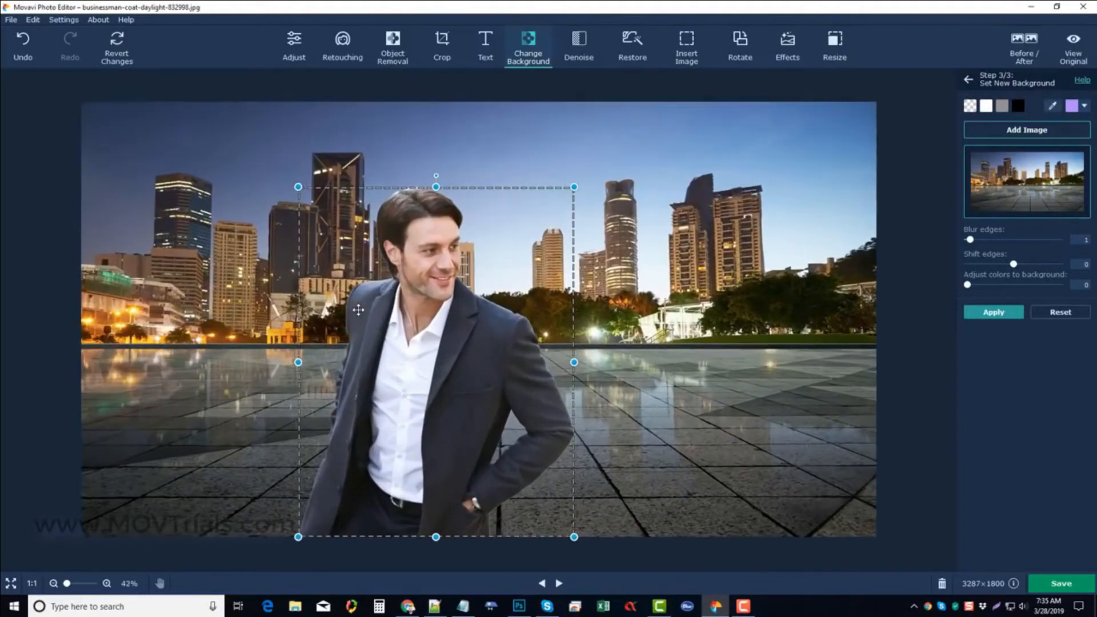
{"action": "scroll", "coordinate": [358, 310], "scroll_direction": "up", "scroll_amount": 1}
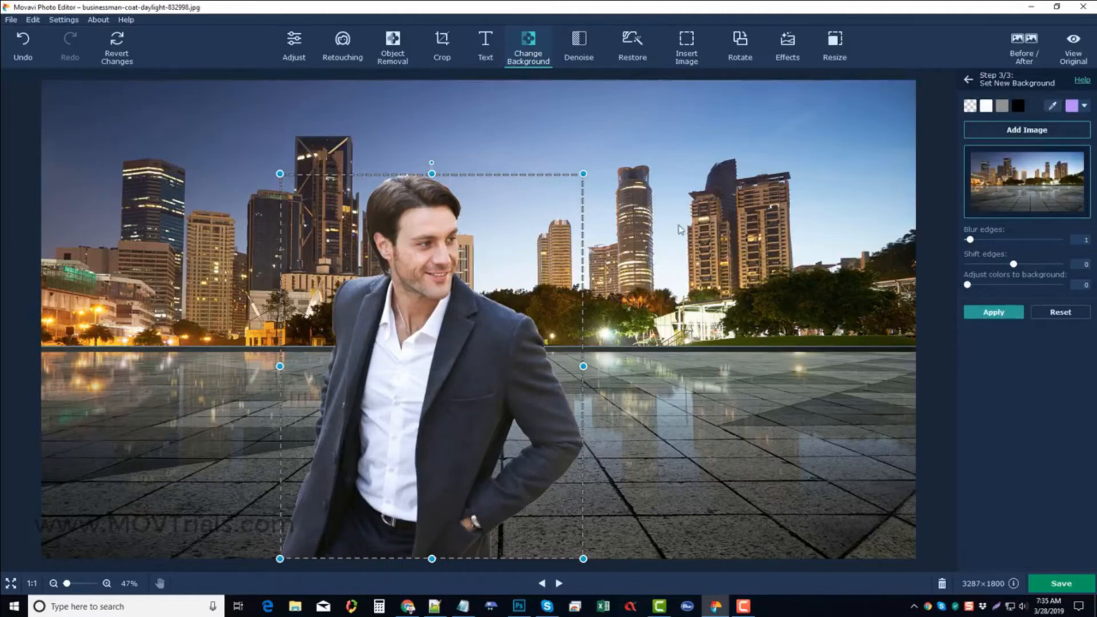
Step: Try adjusting the man's colors to the background, return the adjustment to its minimum, and apply the new background
{"action": "left_click_drag", "start_coordinate": [967, 284], "coordinate": [978, 293]}
{"action": "left_click_drag", "start_coordinate": [1065, 290], "coordinate": [969, 290]}
{"action": "left_click", "coordinate": [998, 316]}
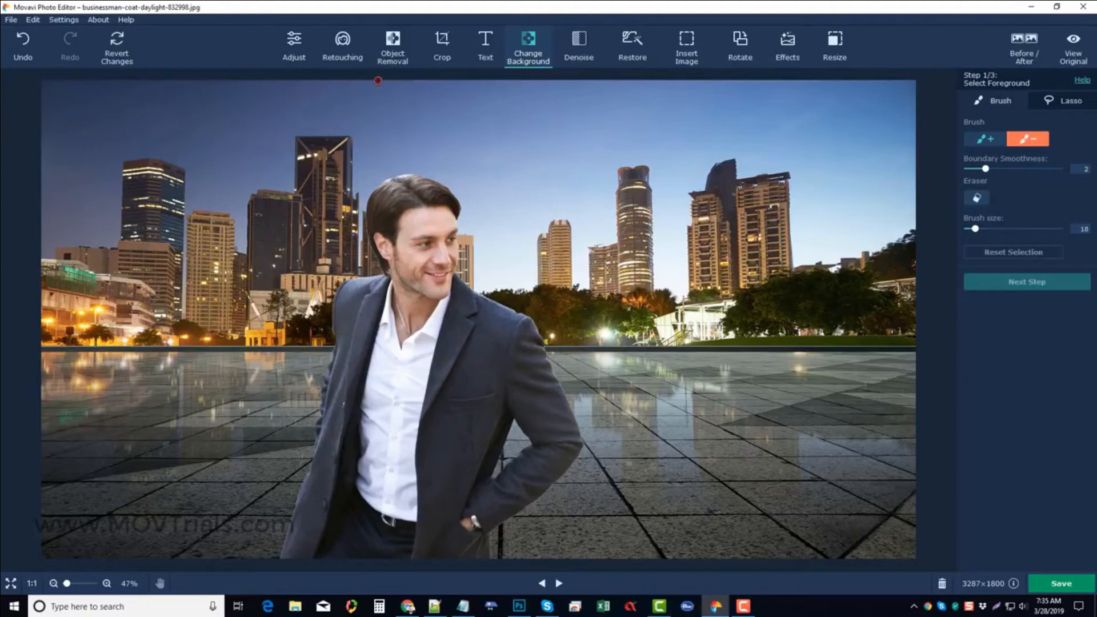
Step: Examine the options of the Retouching, Object Removal, Text, Denoise, Restore, Insert Image and Rotate tools
{"action": "left_click", "coordinate": [343, 56]}
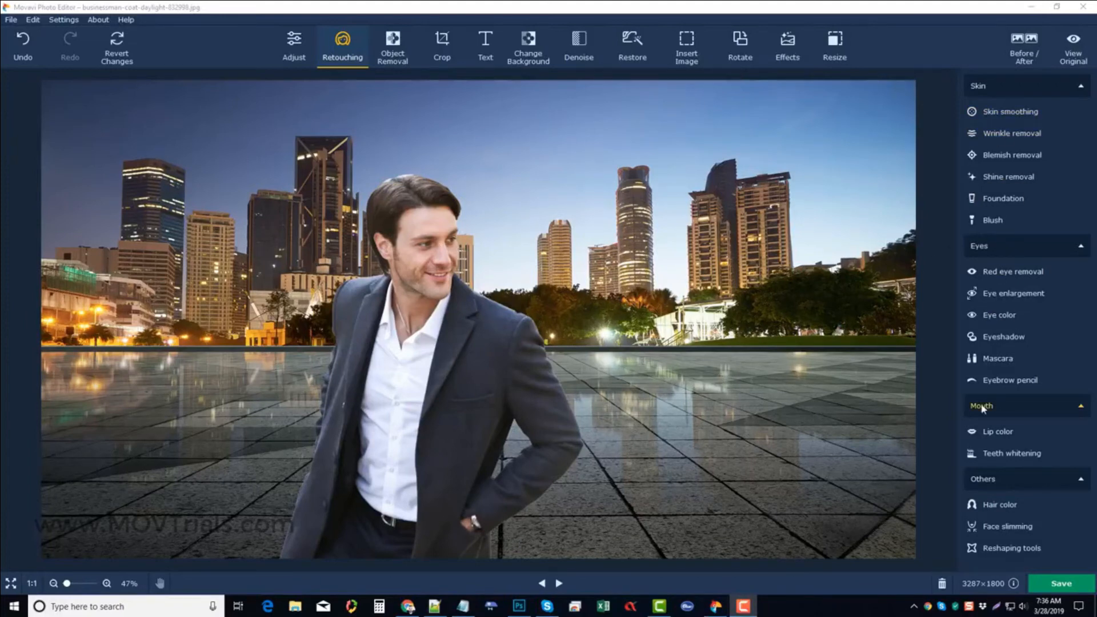
{"action": "left_click", "coordinate": [392, 46]}
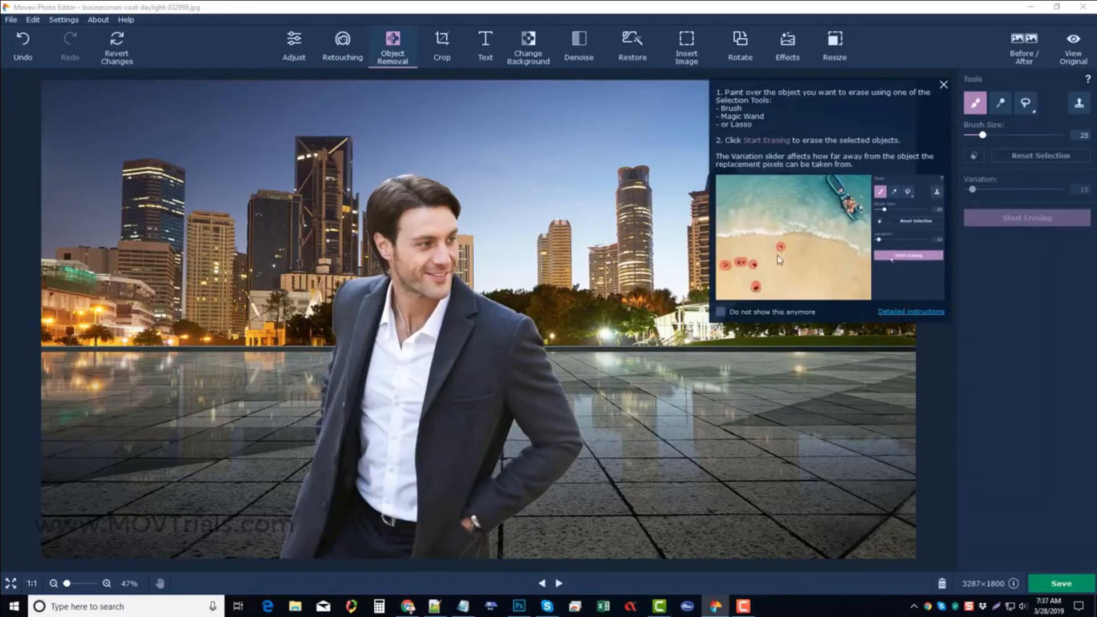
{"action": "left_click", "coordinate": [943, 84]}
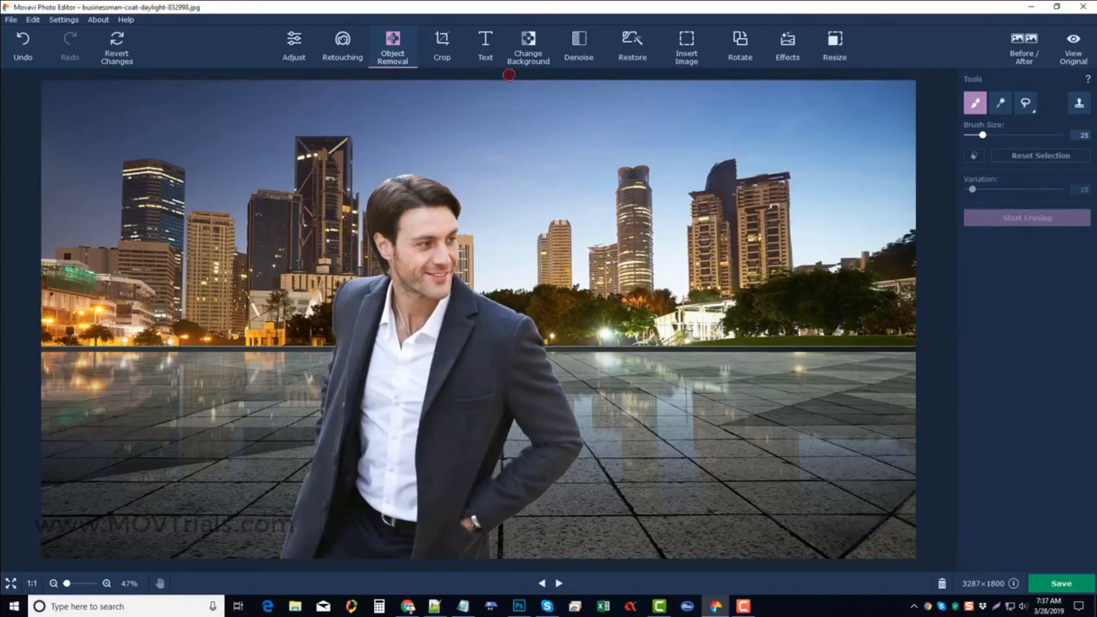
{"action": "left_click", "coordinate": [486, 43]}
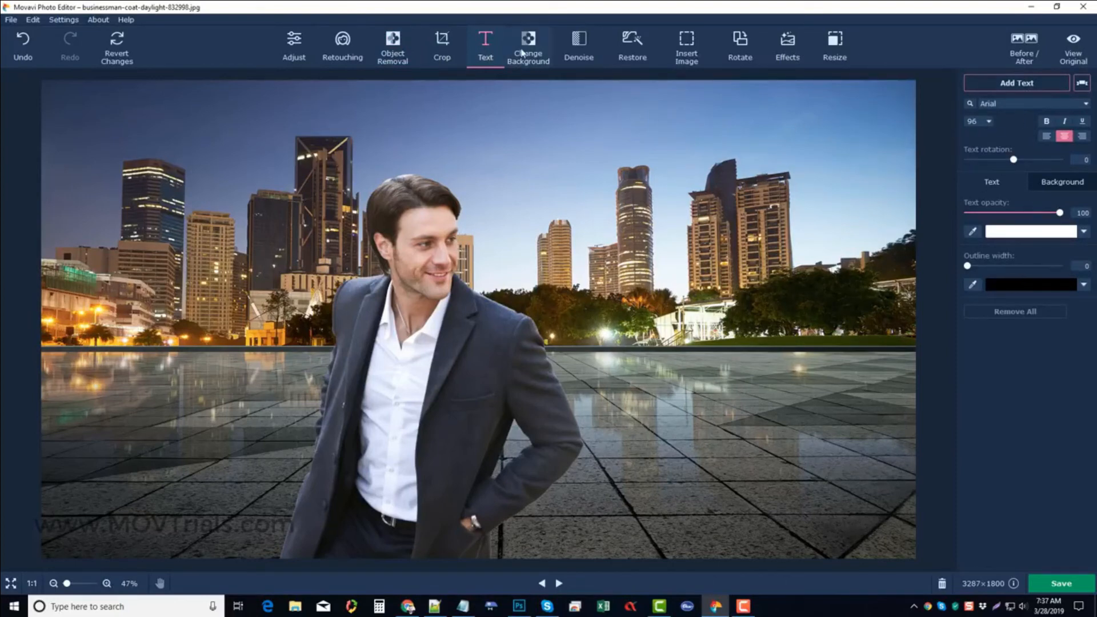
{"action": "left_click", "coordinate": [576, 40]}
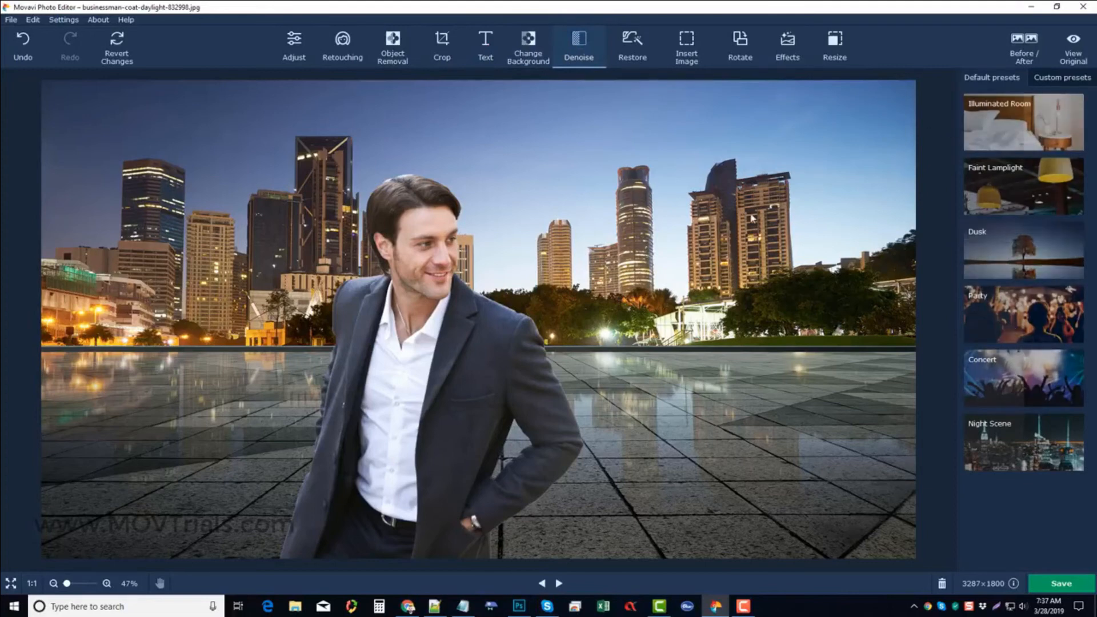
{"action": "left_click", "coordinate": [635, 43]}
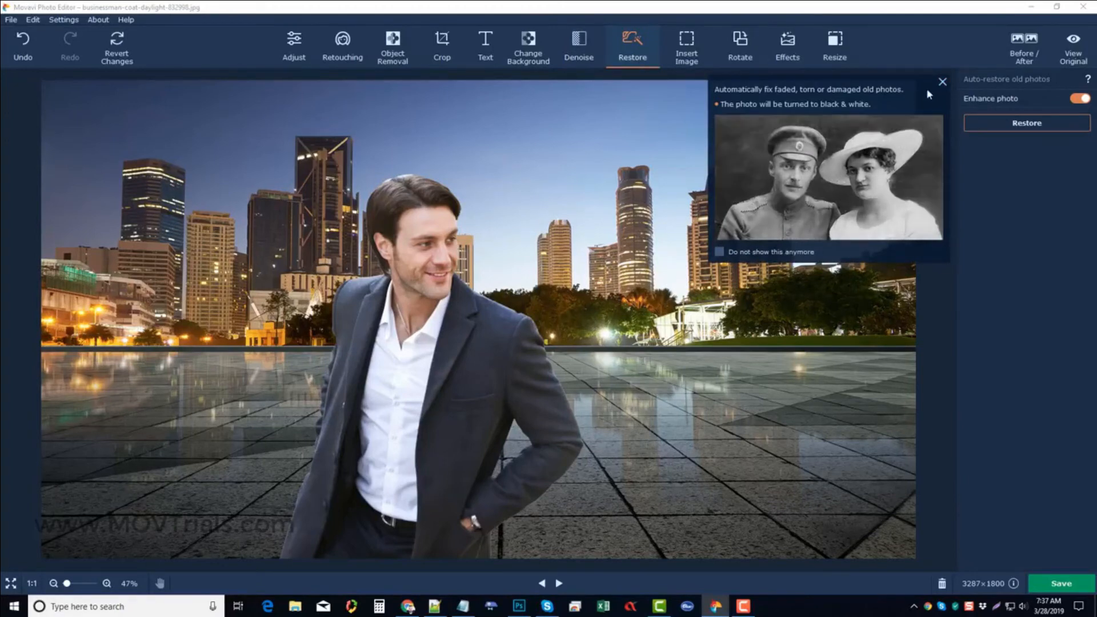
{"action": "left_click", "coordinate": [942, 84]}
{"action": "left_click", "coordinate": [687, 59]}
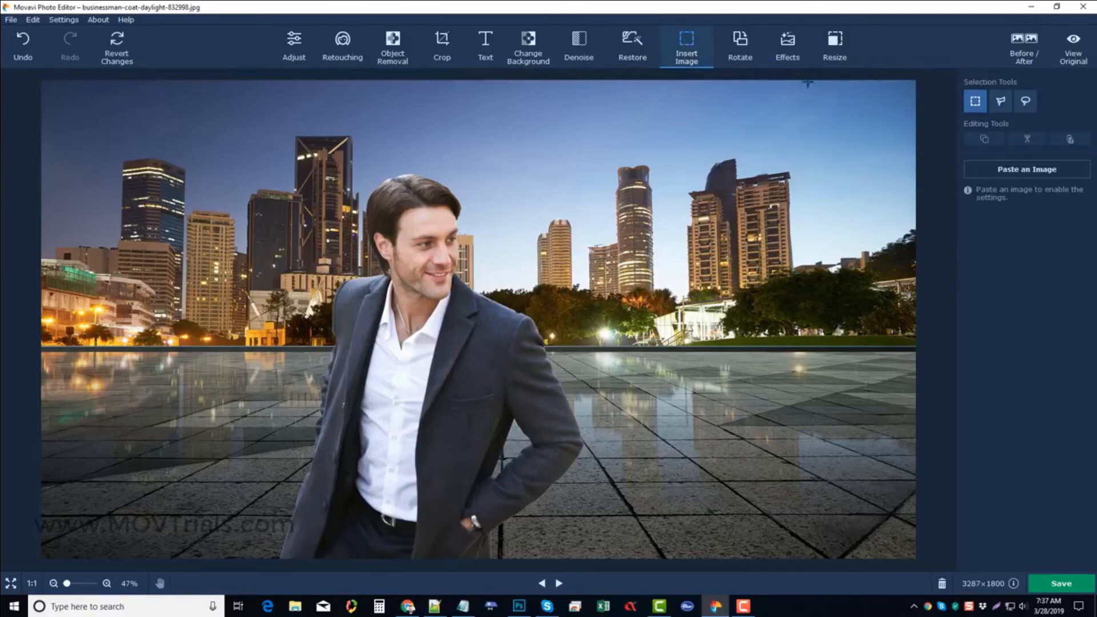
{"action": "left_click", "coordinate": [741, 46]}
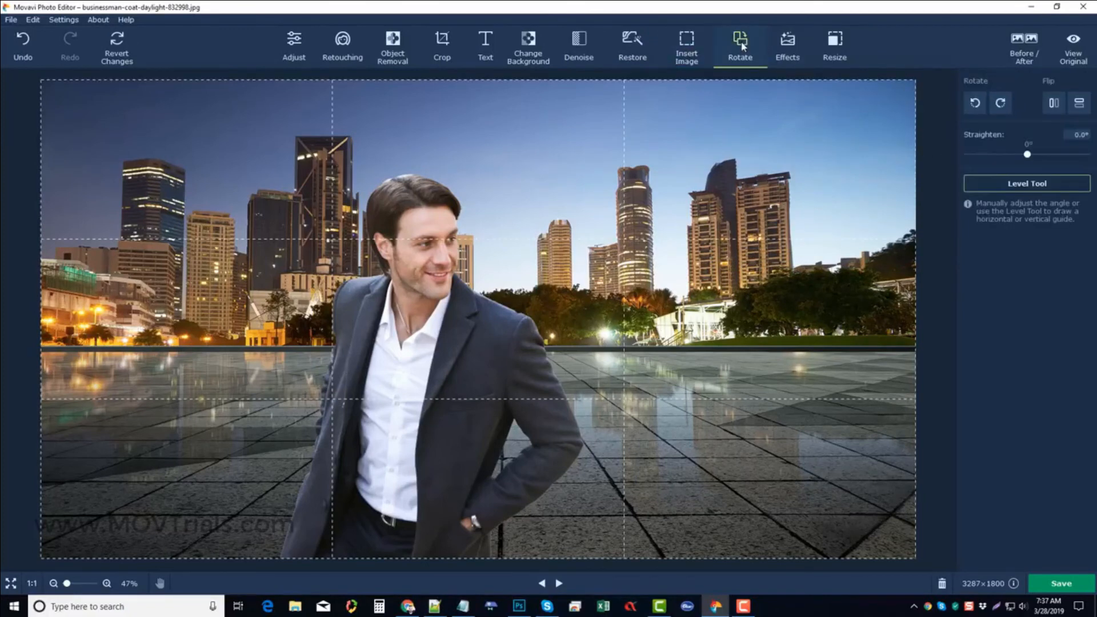
Step: Put the Dramatic effect on the photo and look through the other popular effects and the random effect option
{"action": "left_click", "coordinate": [787, 39]}
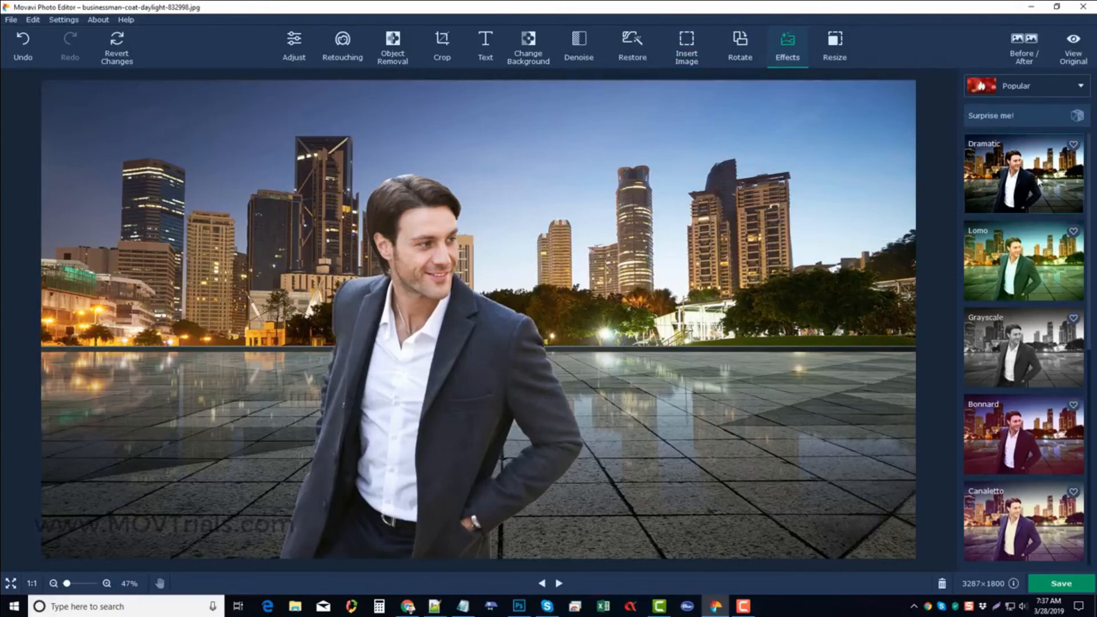
{"action": "left_click", "coordinate": [1021, 176]}
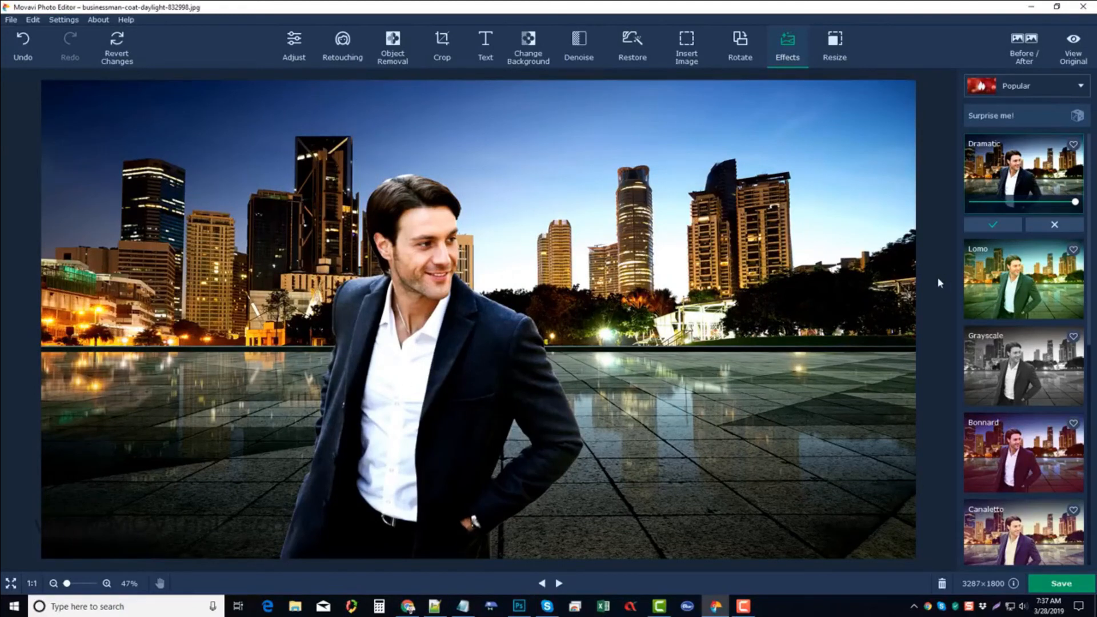
{"action": "scroll", "coordinate": [1016, 354], "scroll_direction": "down", "scroll_amount": 2}
{"action": "scroll", "coordinate": [1016, 354], "scroll_direction": "down", "scroll_amount": 5}
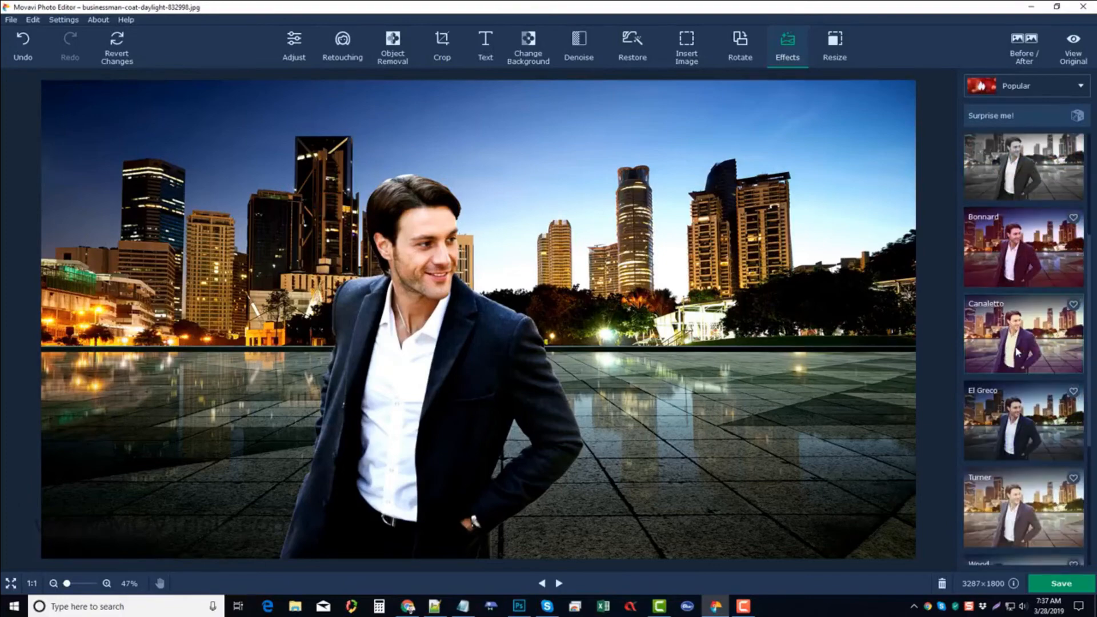
{"action": "scroll", "coordinate": [1016, 354], "scroll_direction": "up", "scroll_amount": 7}
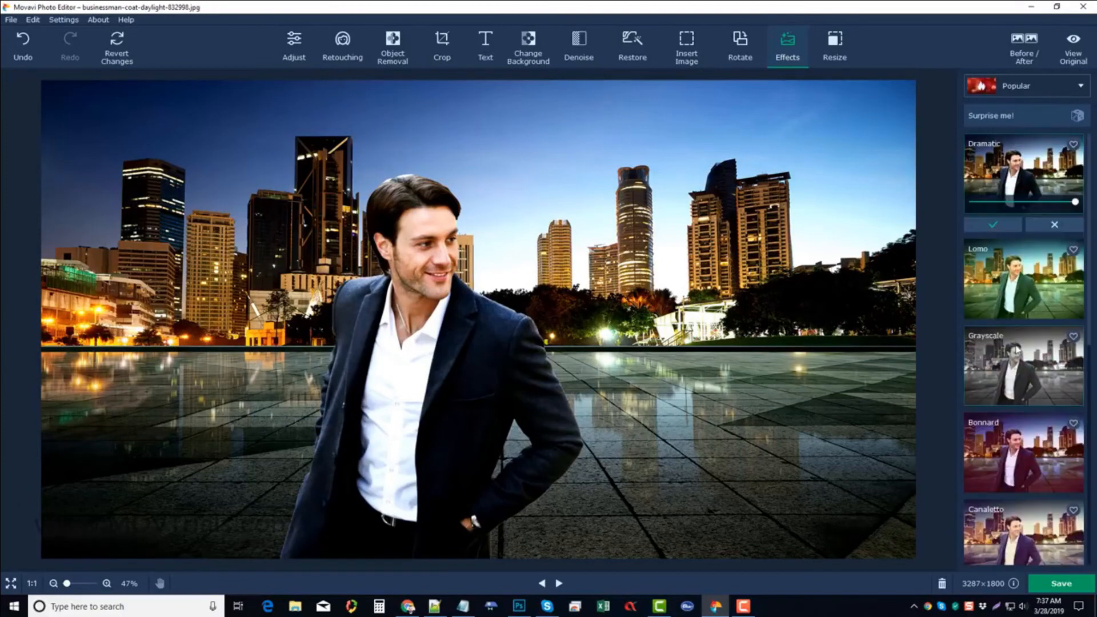
{"action": "left_click", "coordinate": [1080, 87]}
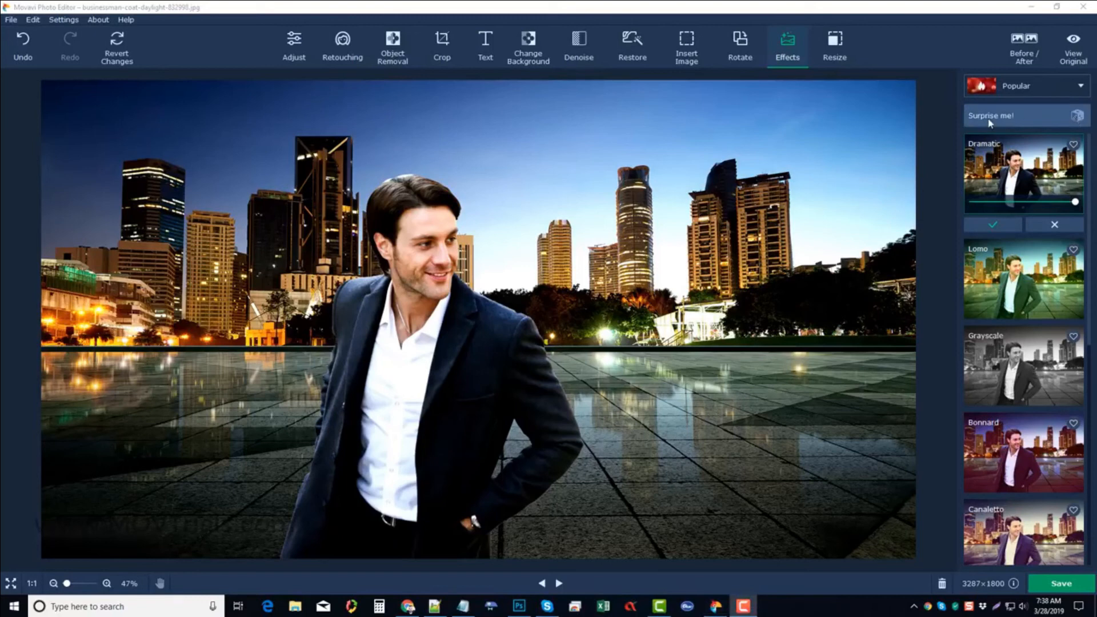
{"action": "left_click", "coordinate": [1073, 118]}
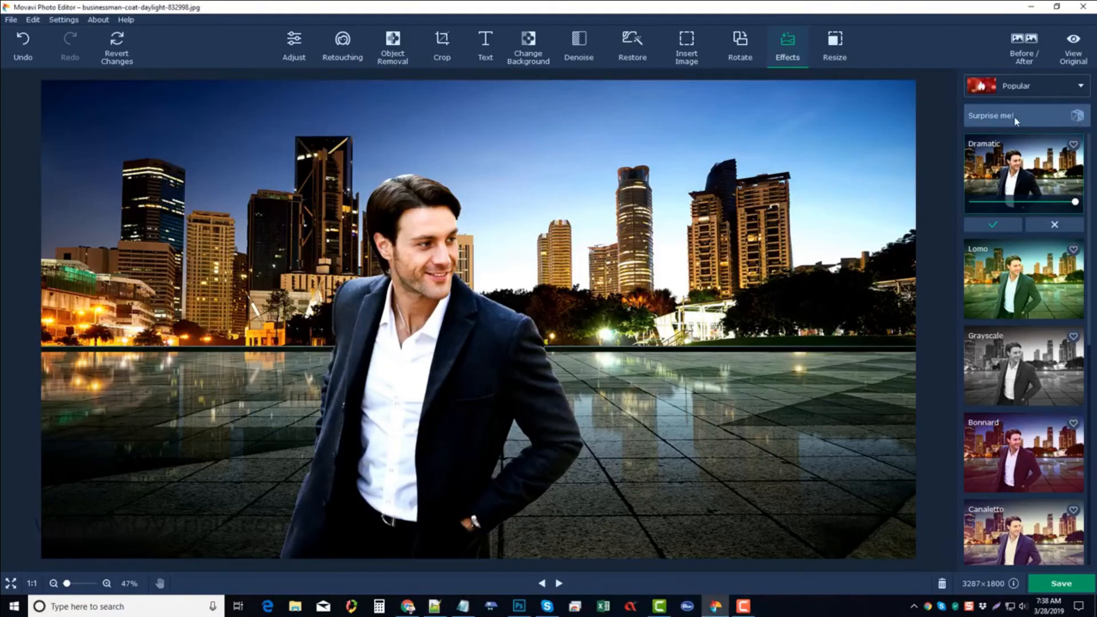
Step: Try a random effect on the photo, followed by the Bonnard filter from the Color Filters group
{"action": "left_click", "coordinate": [1063, 117]}
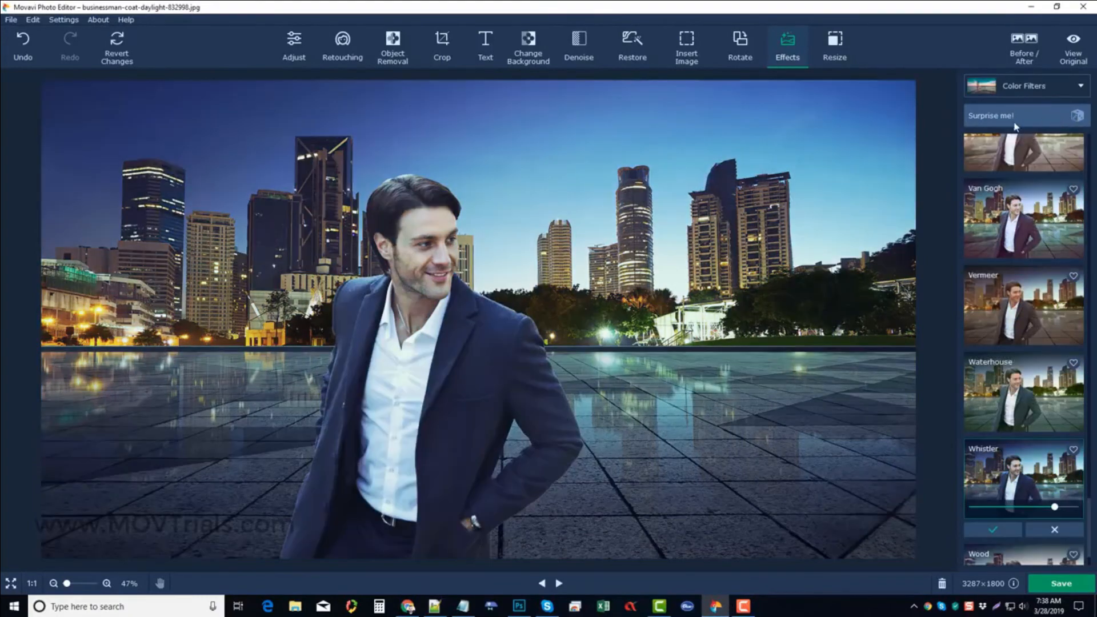
{"action": "scroll", "coordinate": [1020, 340], "scroll_direction": "down", "scroll_amount": 1}
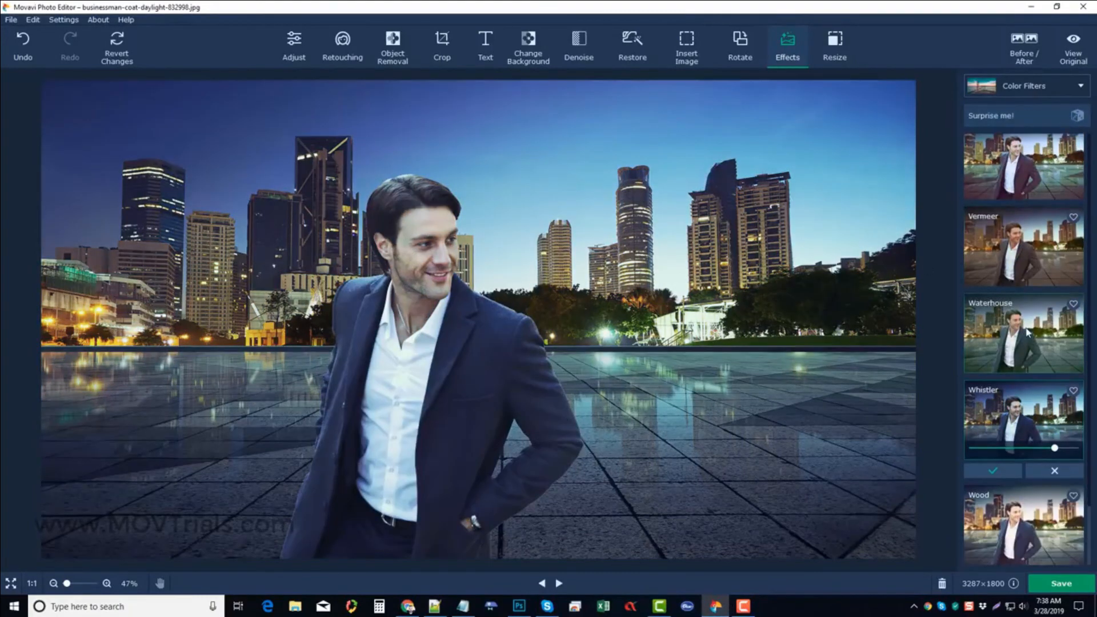
{"action": "scroll", "coordinate": [1028, 297], "scroll_direction": "up", "scroll_amount": 4}
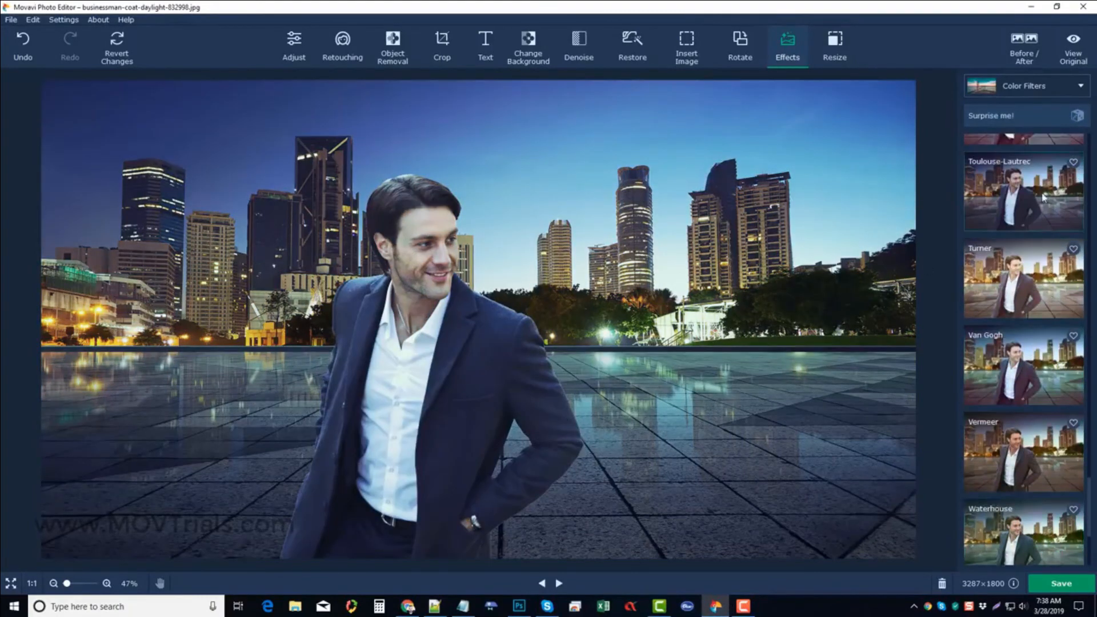
{"action": "scroll", "coordinate": [1043, 197], "scroll_direction": "up", "scroll_amount": 10}
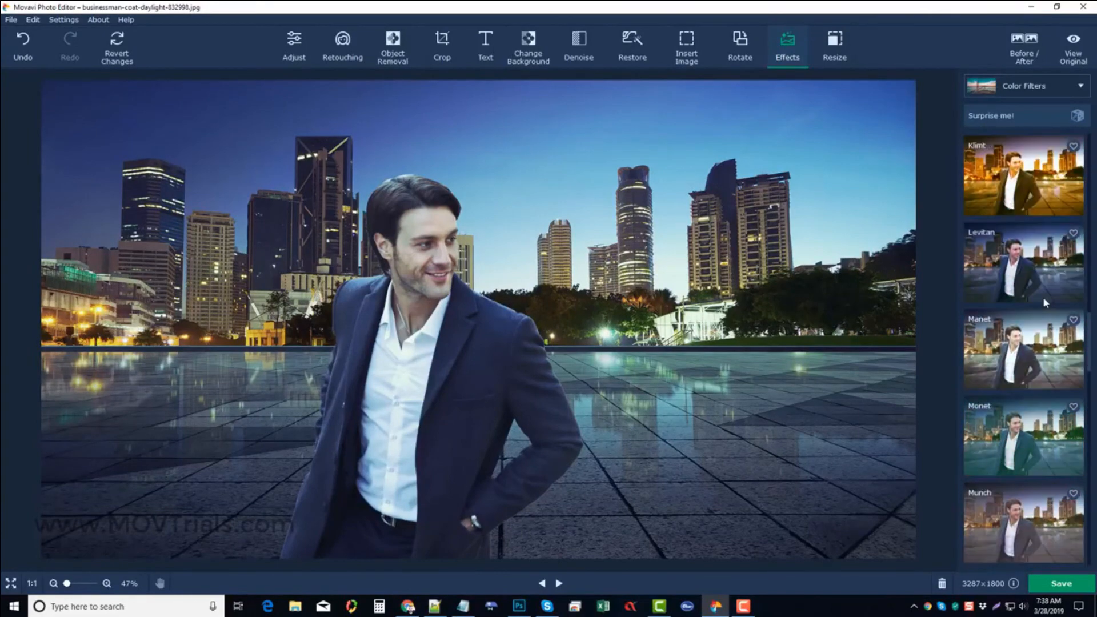
{"action": "scroll", "coordinate": [1043, 297], "scroll_direction": "up", "scroll_amount": 15}
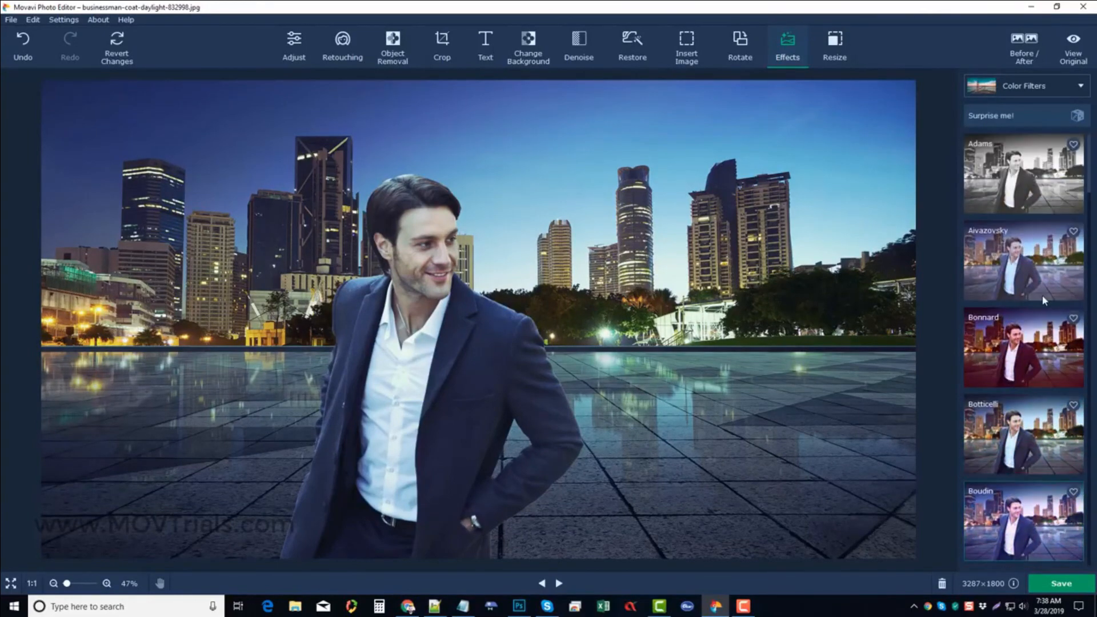
{"action": "left_click", "coordinate": [1055, 327]}
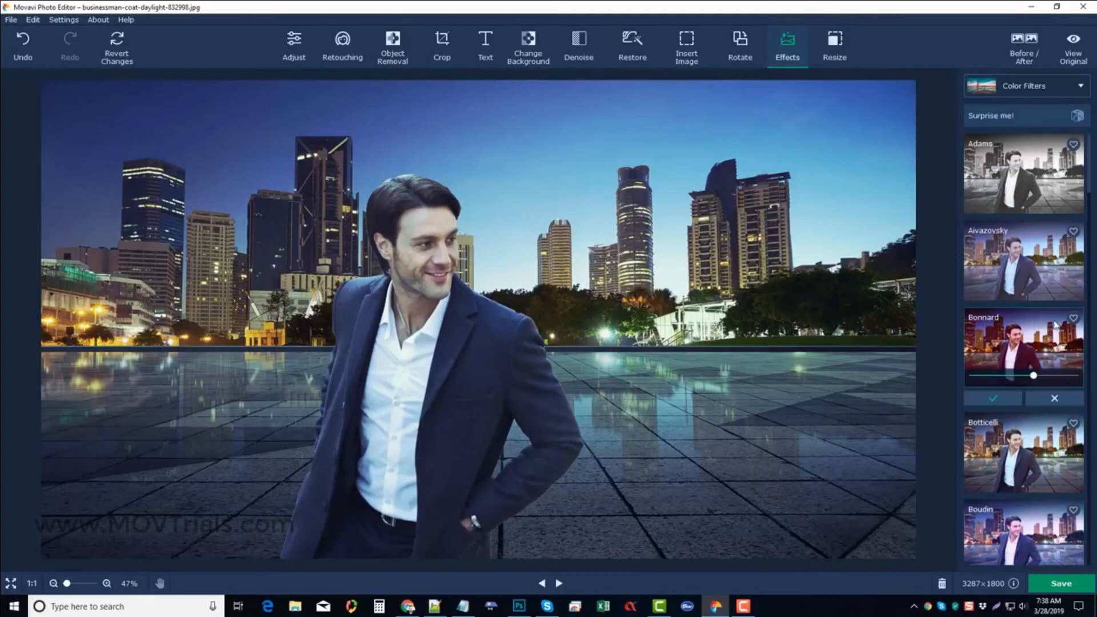
Step: Put the Dramatic effect from the Popular group on the photo and compare the before and after versions
{"action": "left_click", "coordinate": [1034, 93]}
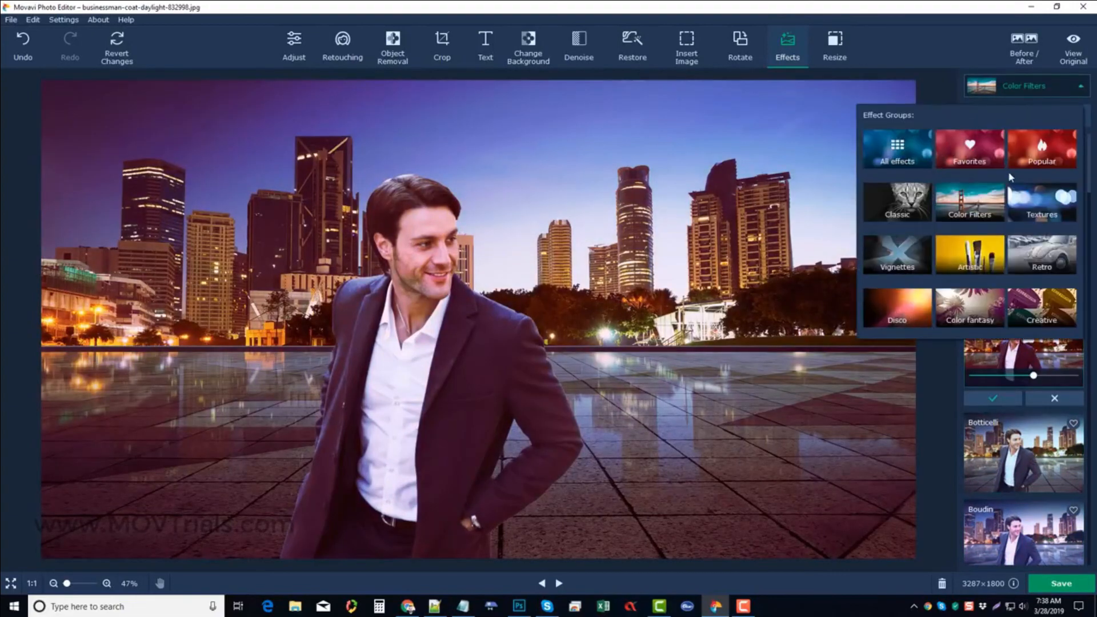
{"action": "left_click", "coordinate": [1035, 157]}
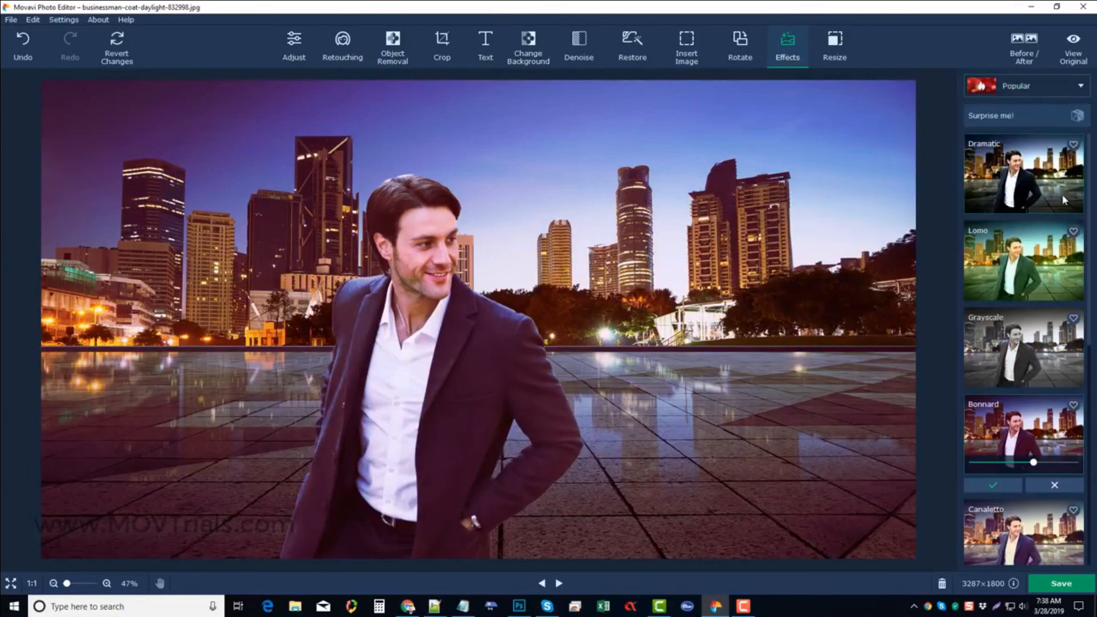
{"action": "left_click", "coordinate": [1037, 179]}
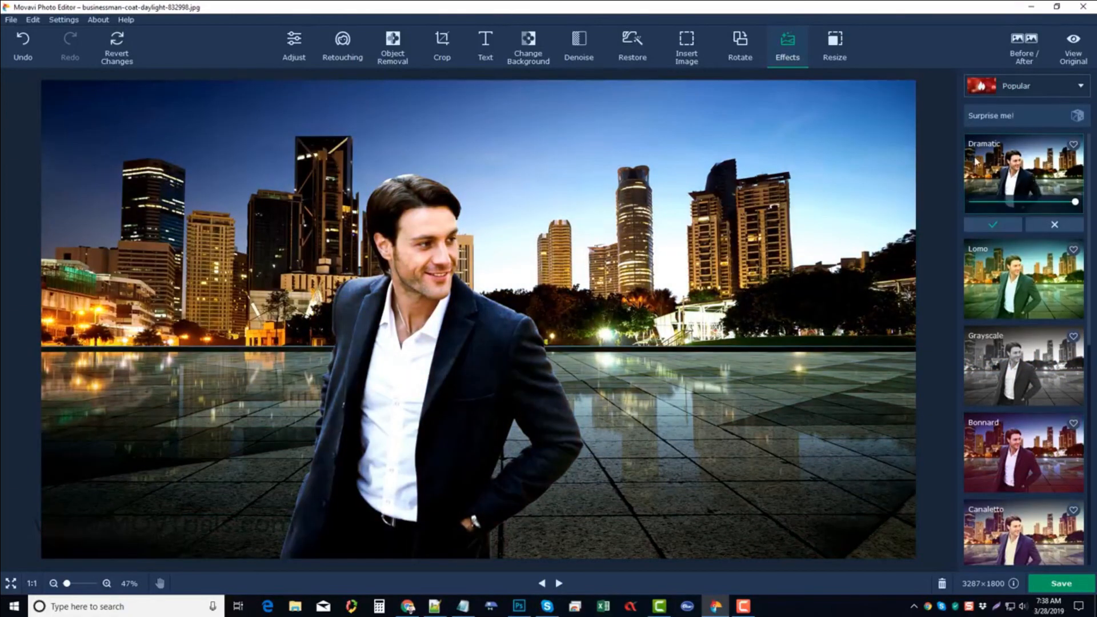
{"action": "left_click", "coordinate": [1027, 57]}
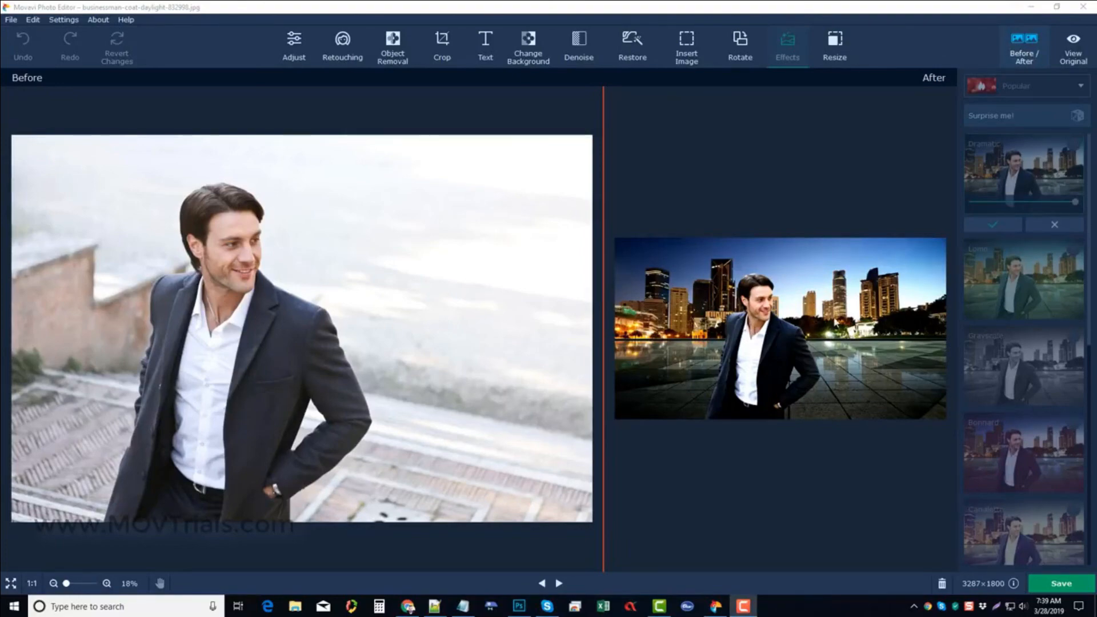
Step: Examine the file type, metadata and quality options for saving the photo, and leave without saving
{"action": "left_click", "coordinate": [1062, 586]}
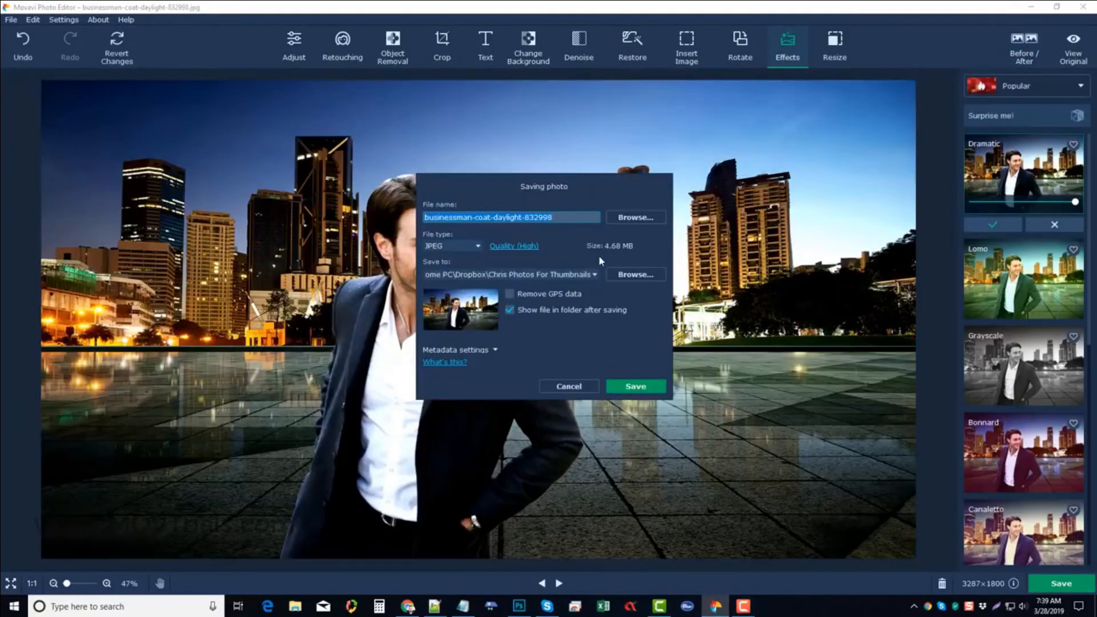
{"action": "left_click", "coordinate": [472, 246]}
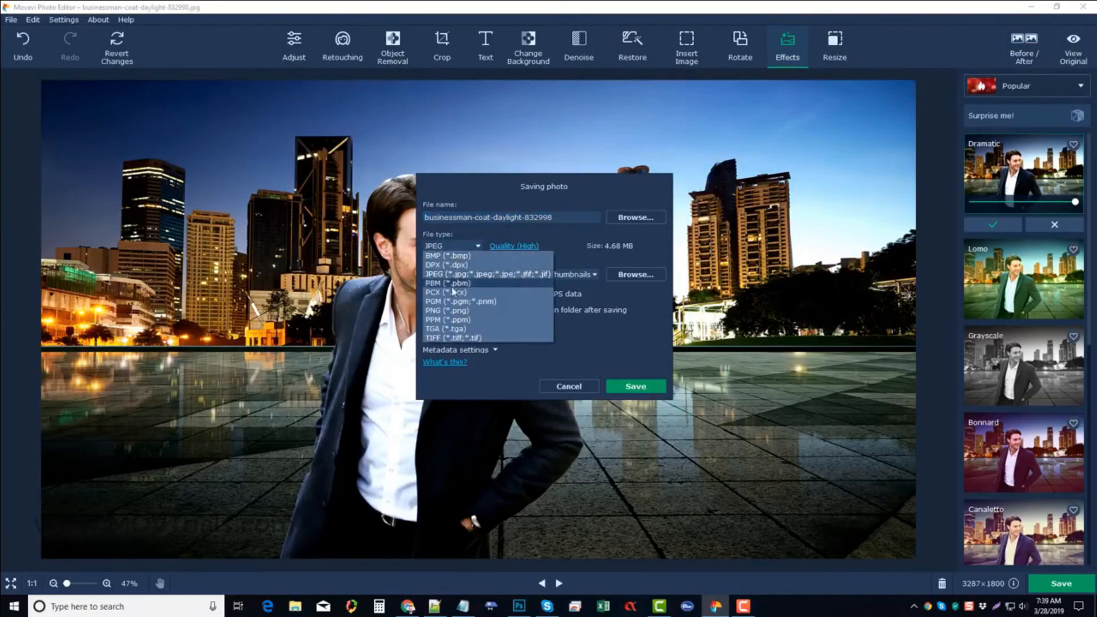
{"action": "left_click", "coordinate": [568, 238]}
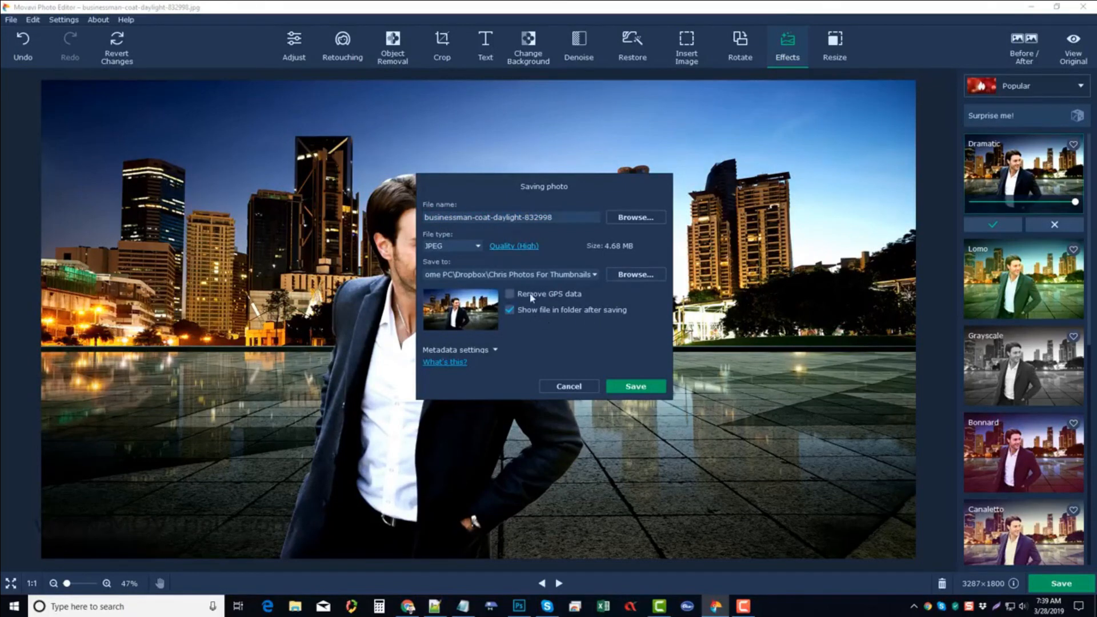
{"action": "left_click", "coordinate": [480, 351]}
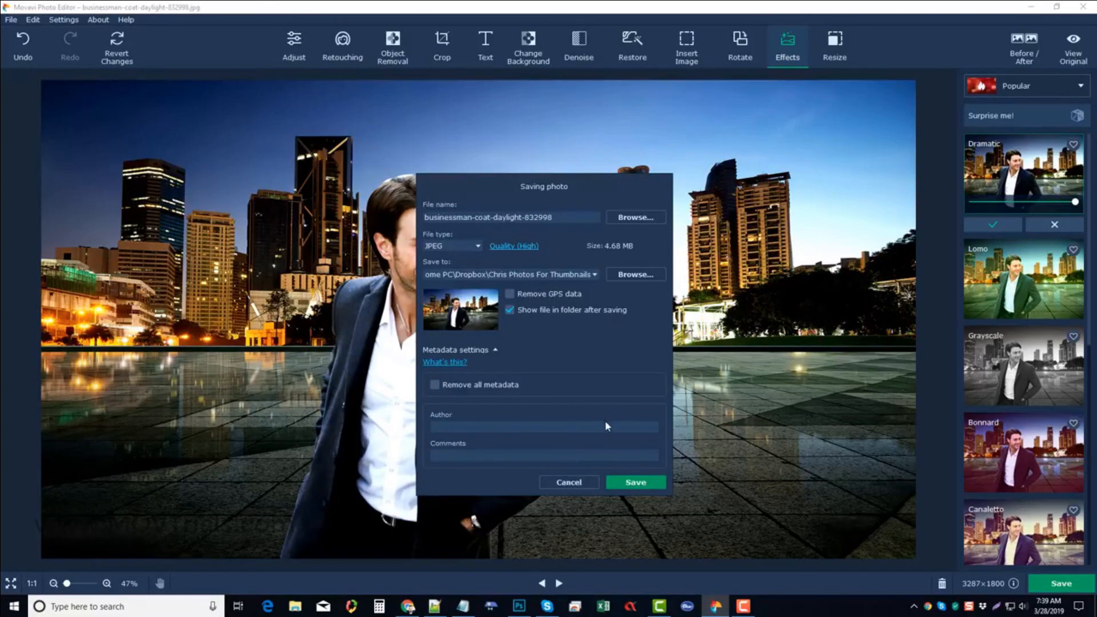
{"action": "left_click", "coordinate": [526, 247]}
{"action": "left_click", "coordinate": [583, 484]}
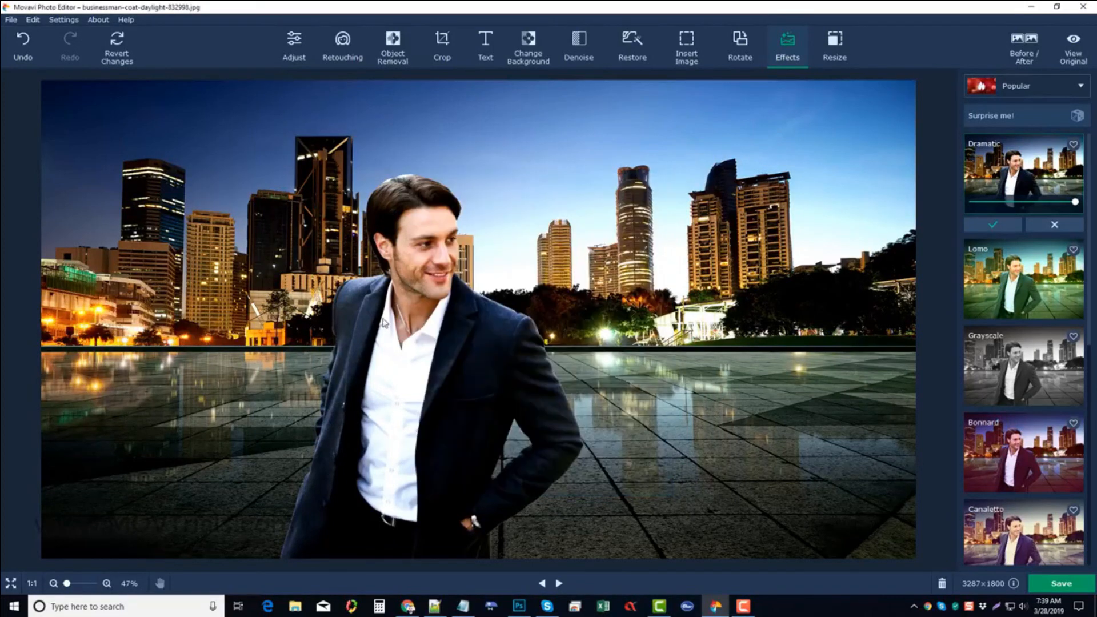